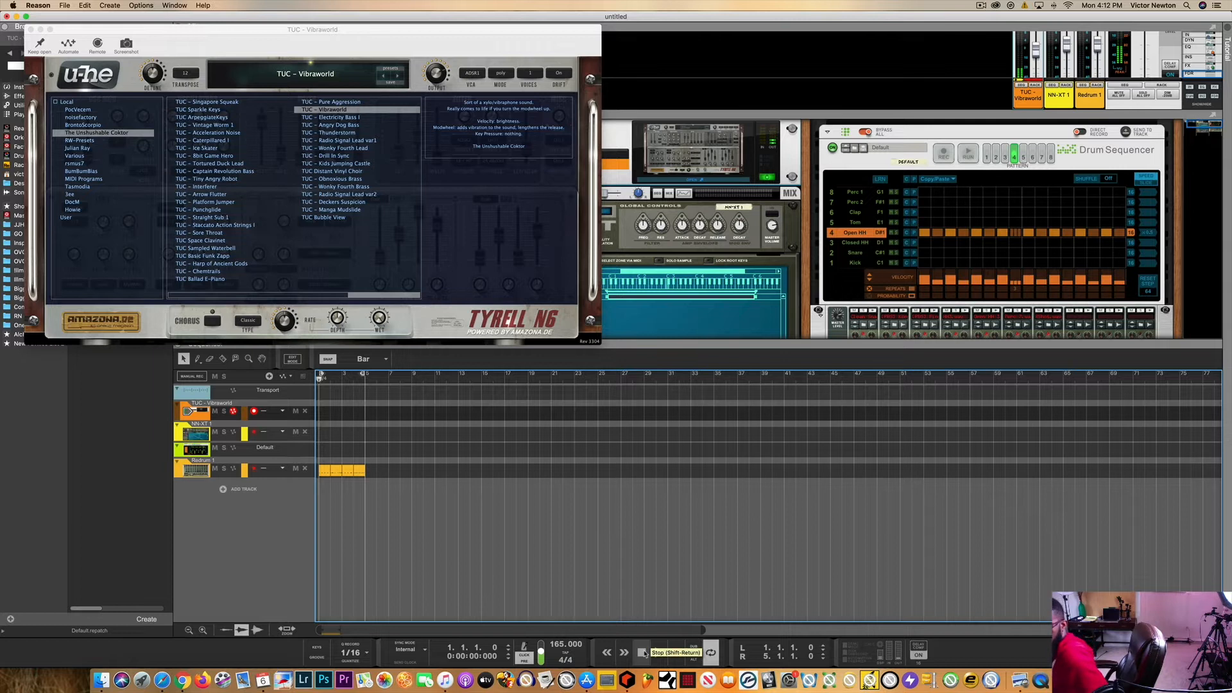
Record a four-bar take on the TUC - Vibraworld track over the looping drums
{"action": "left_click", "coordinate": [677, 653]}
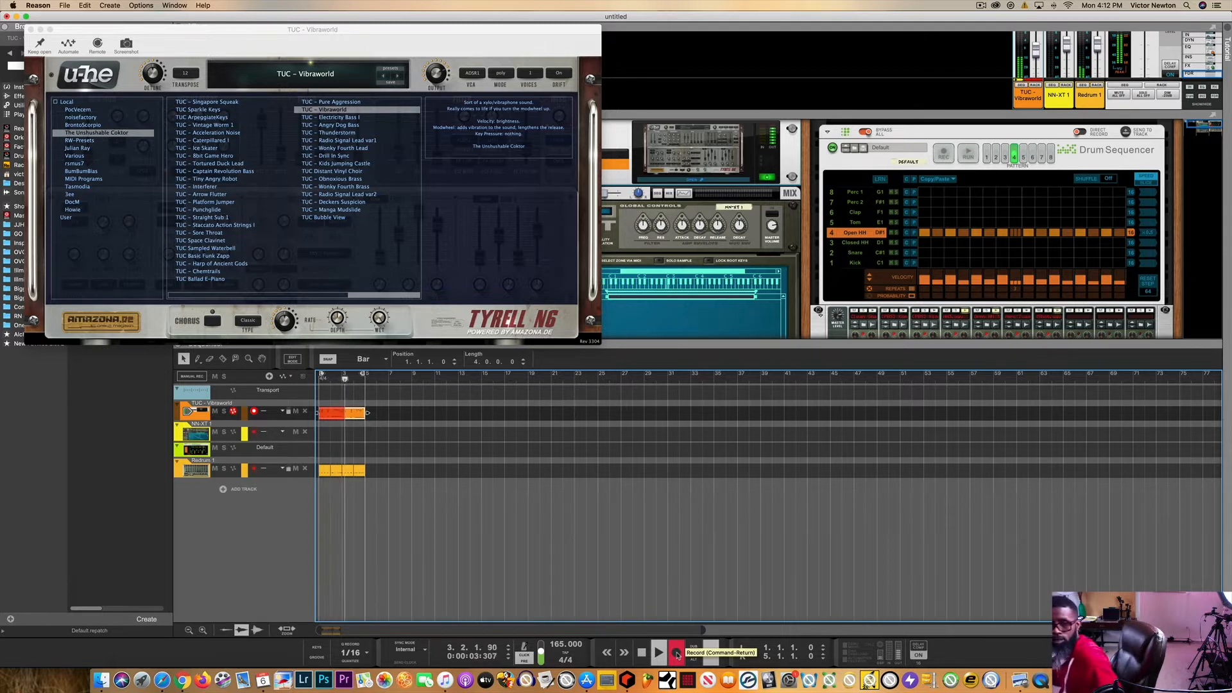
{"action": "left_click", "coordinate": [677, 655]}
{"action": "left_click", "coordinate": [641, 652]}
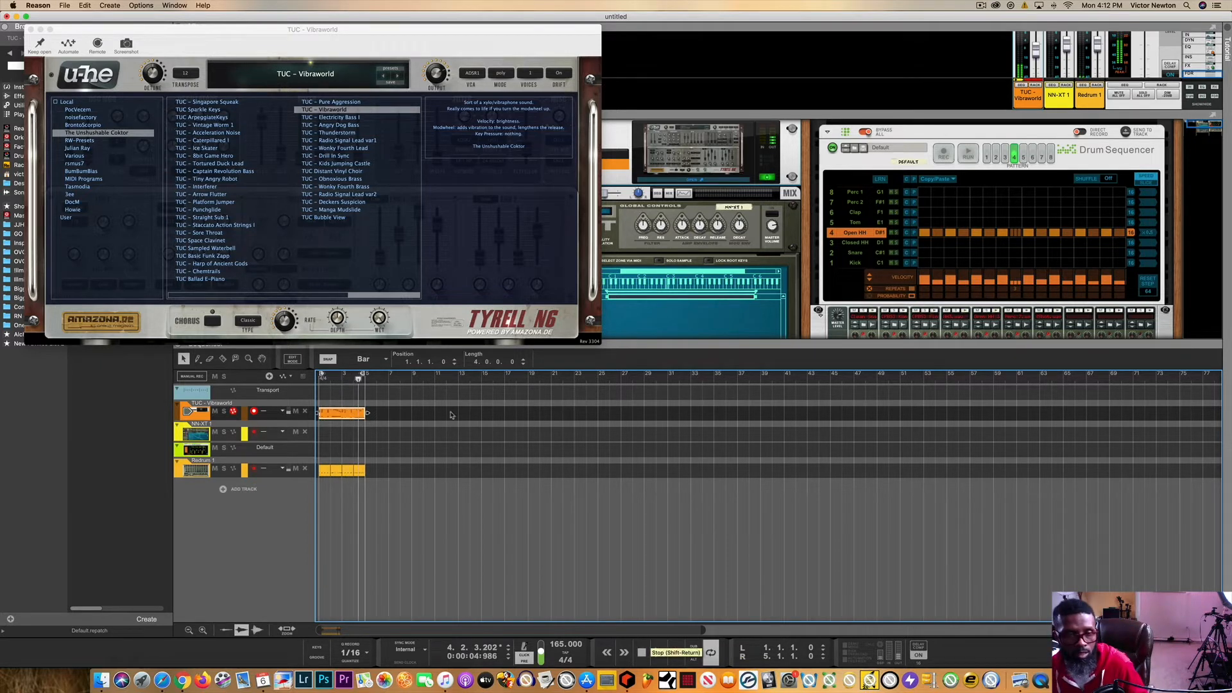
Duplicate the Redrum clip to fill eight bars, and delete the recorded four-bar clip from the TUC - Vibraworld track
{"action": "left_click_drag", "start_coordinate": [338, 474], "coordinate": [328, 478]}
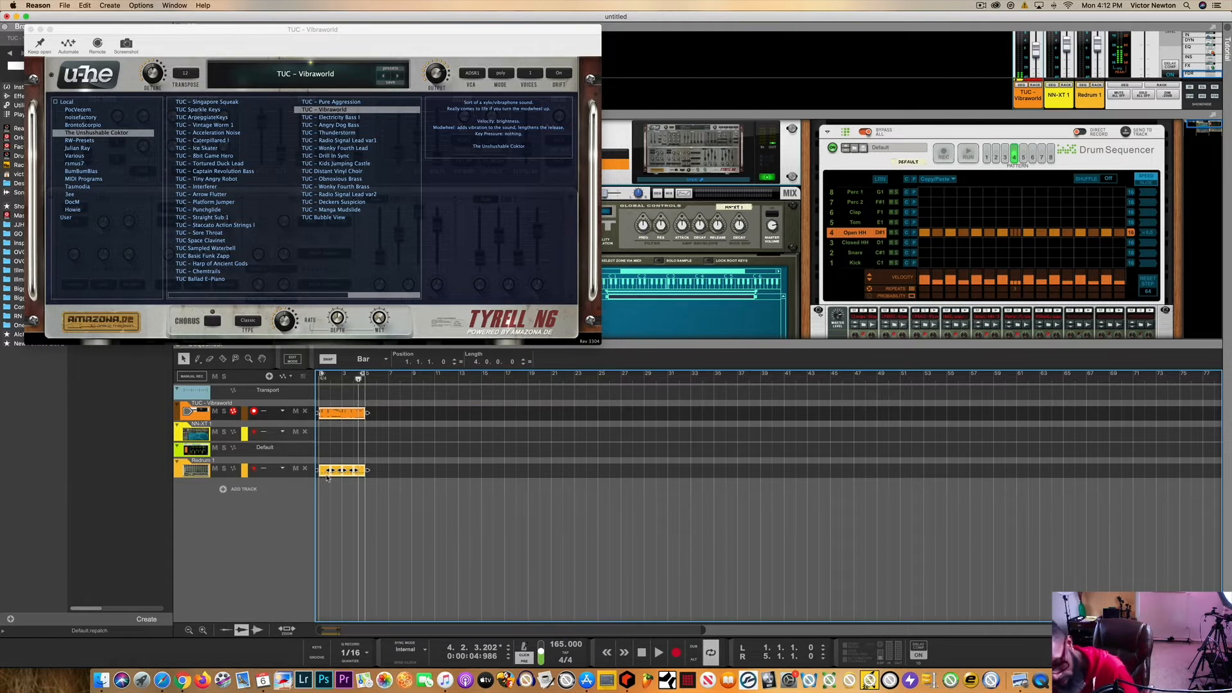
{"action": "key", "text": "super+d"}
{"action": "left_click", "coordinate": [428, 402]}
{"action": "left_click", "coordinate": [343, 417]}
{"action": "key", "text": "Delete"}
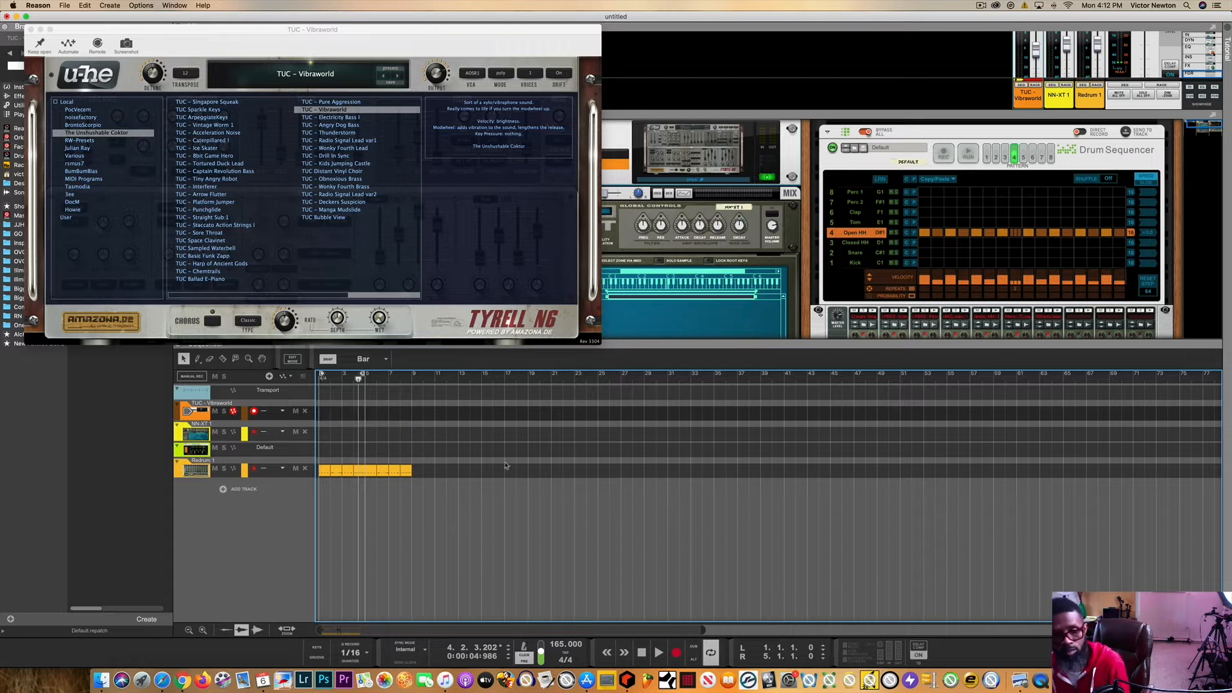
Try another four-bar recording on the TUC - Vibraworld track and delete the resulting clip
{"action": "left_click", "coordinate": [643, 654]}
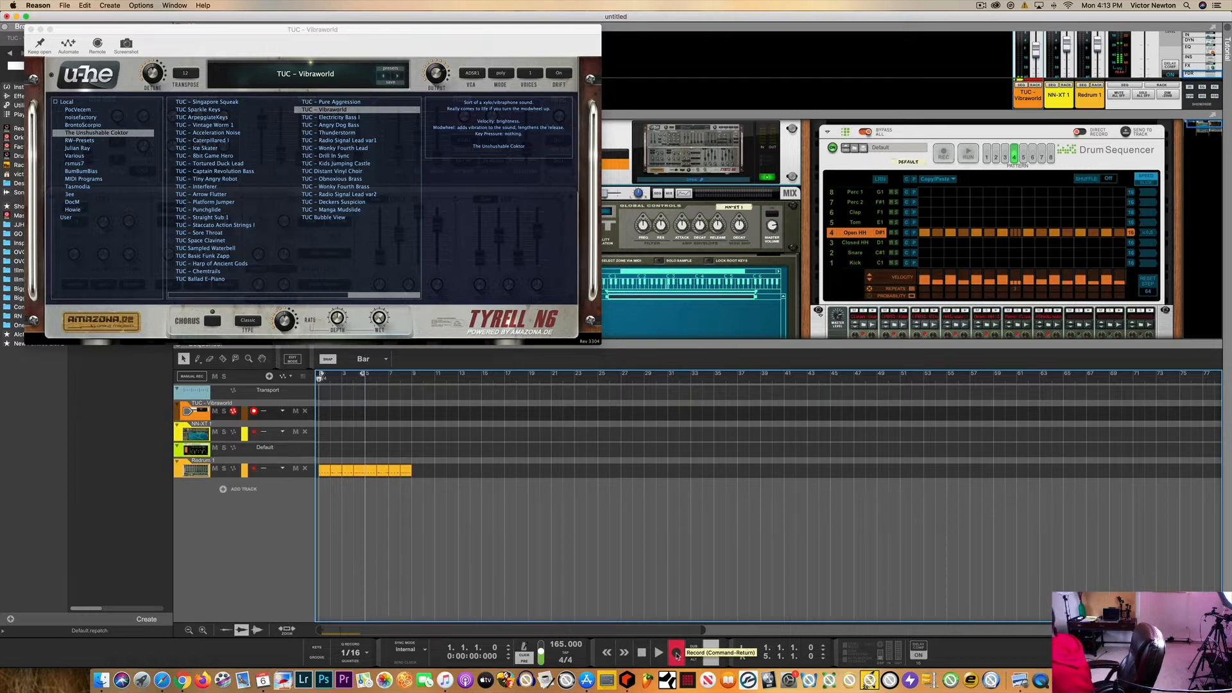
{"action": "left_click", "coordinate": [676, 654]}
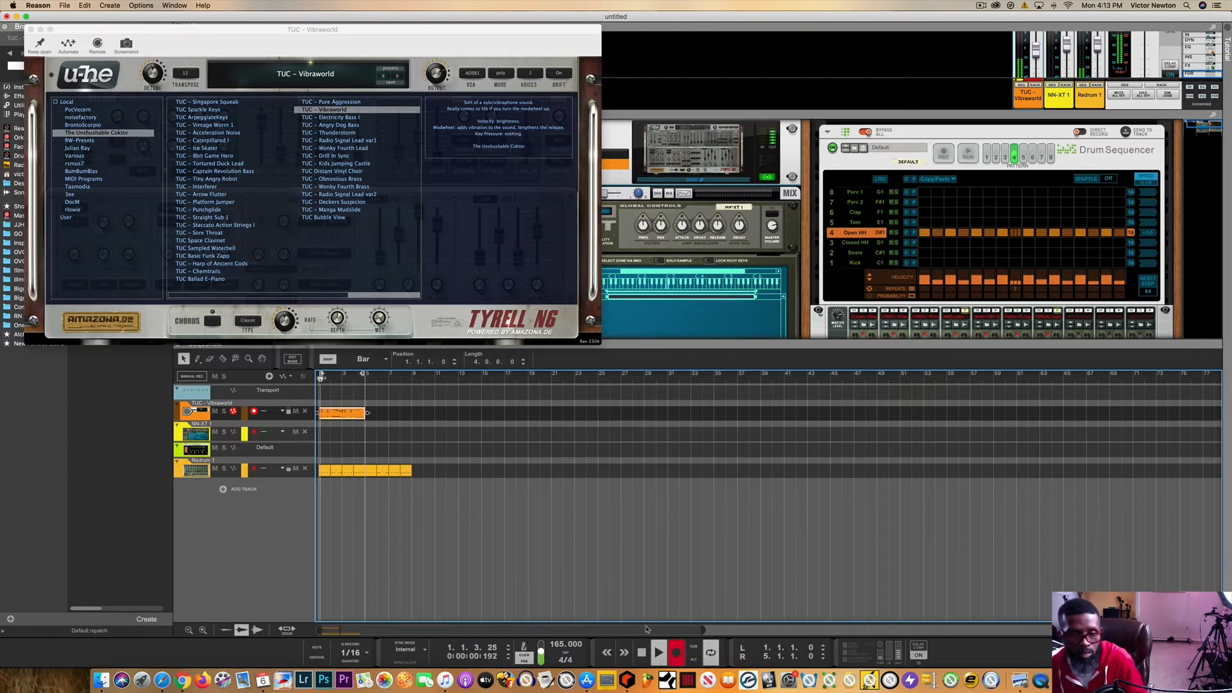
{"action": "left_click", "coordinate": [641, 652]}
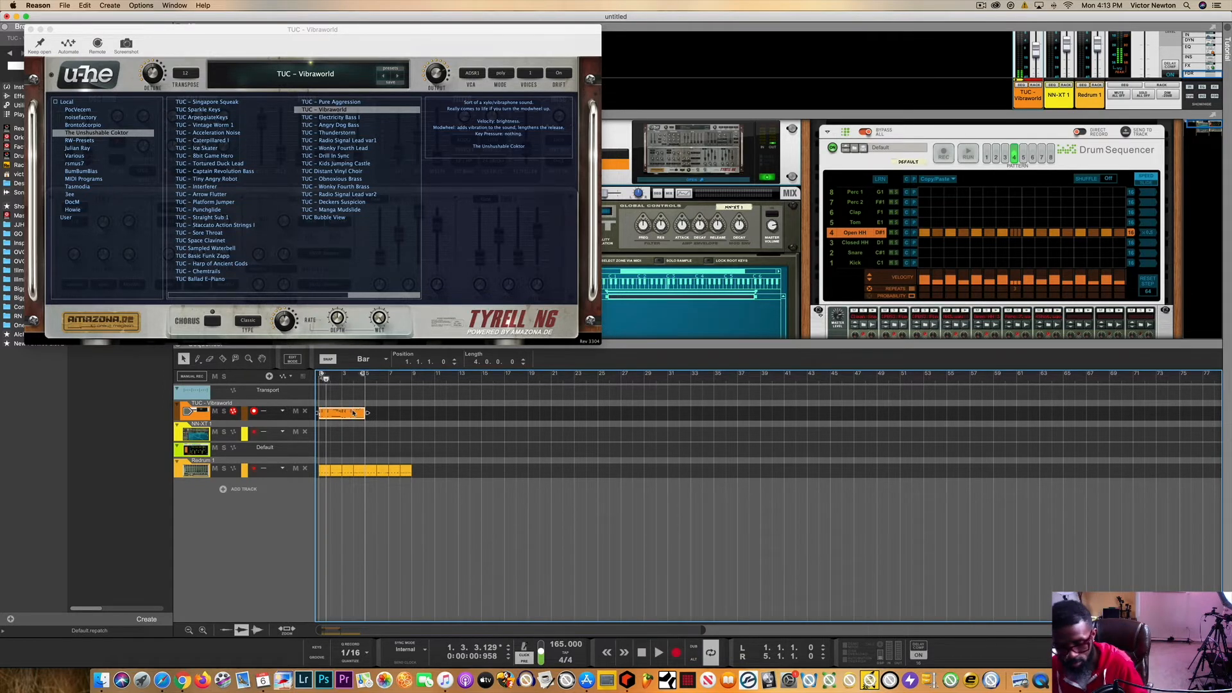
{"action": "key", "text": "Delete"}
Extend the loop's end to bar 9 and record an eight-bar part on the TUC - Vibraworld track
{"action": "left_click_drag", "start_coordinate": [363, 374], "coordinate": [411, 374]}
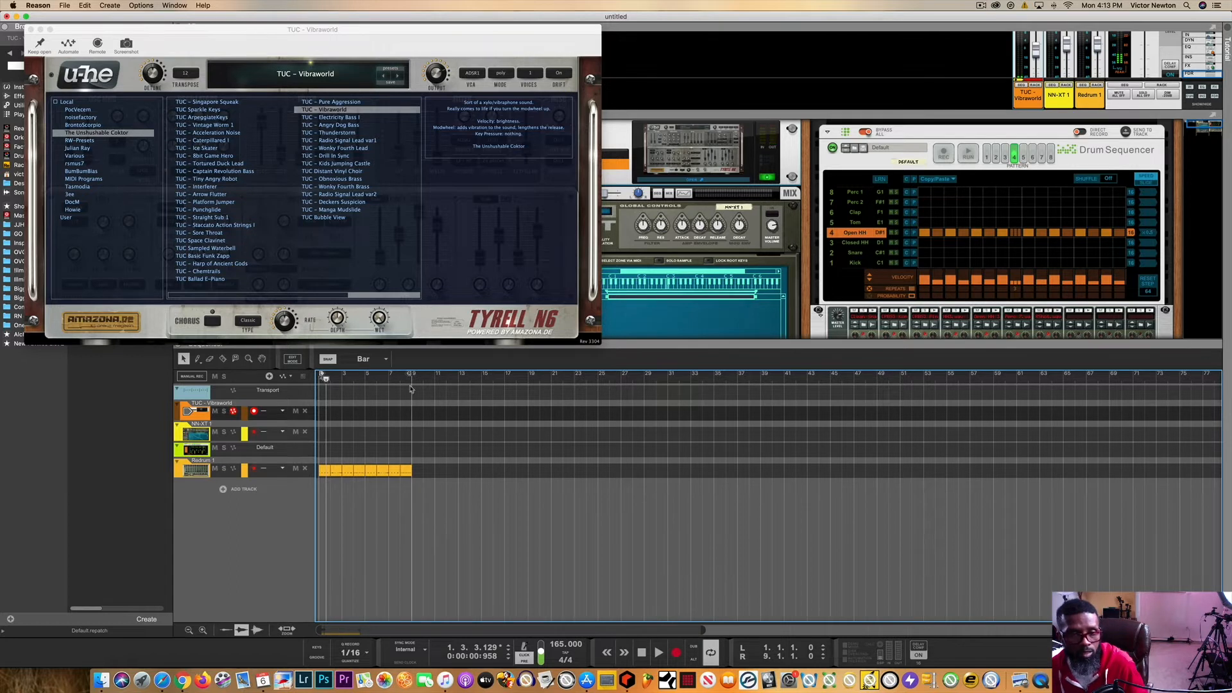
{"action": "left_click", "coordinate": [641, 652]}
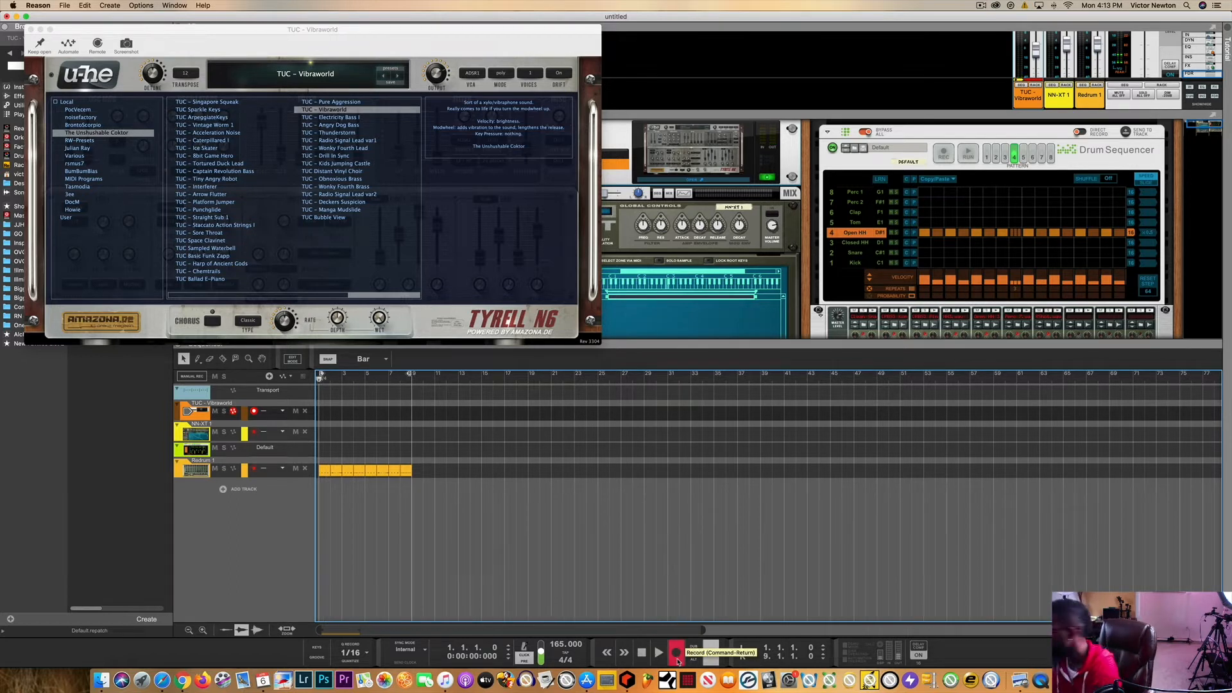
{"action": "left_click", "coordinate": [676, 652]}
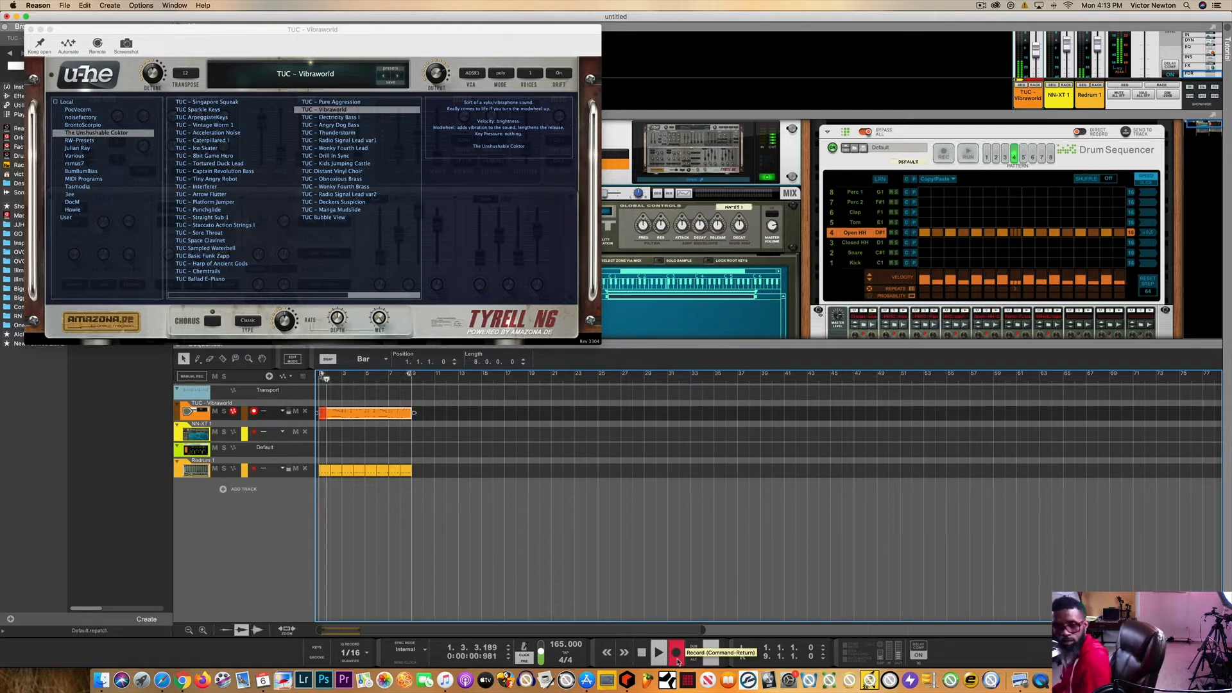
{"action": "left_click", "coordinate": [677, 653]}
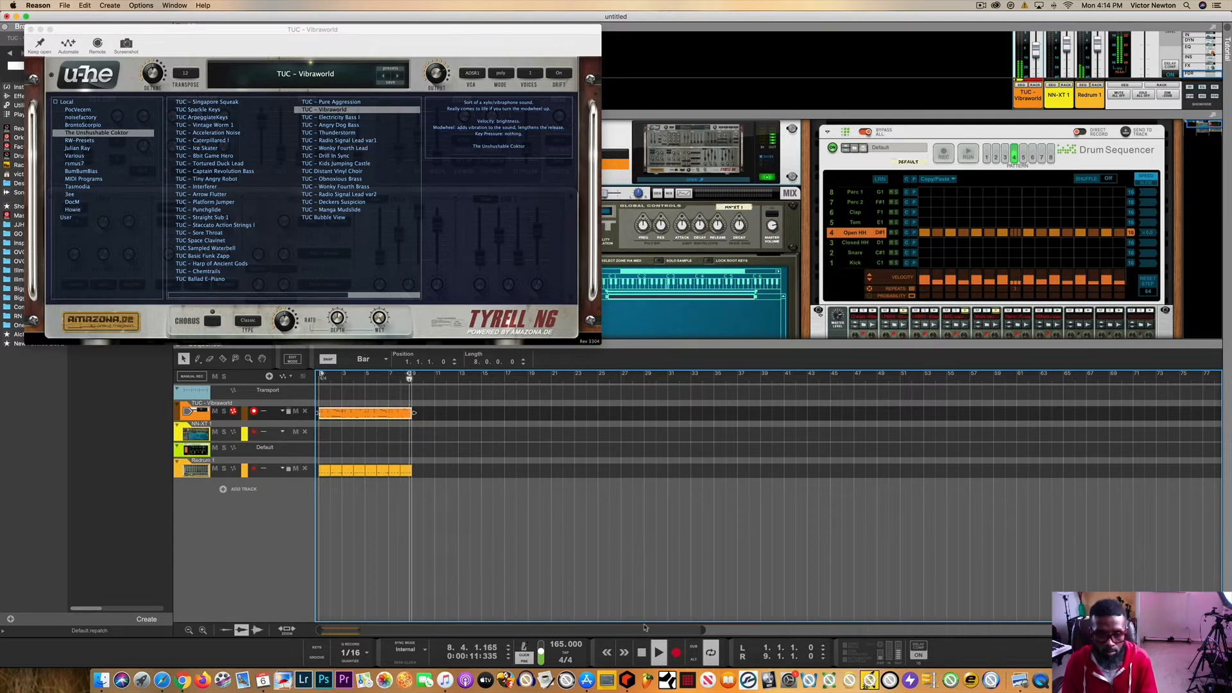
In the Vibraworld clip's note editor, turn off snapping and nudge the opening chord's notes earlier to position 1.1.1.71, then close the editor
{"action": "double_click", "coordinate": [382, 414]}
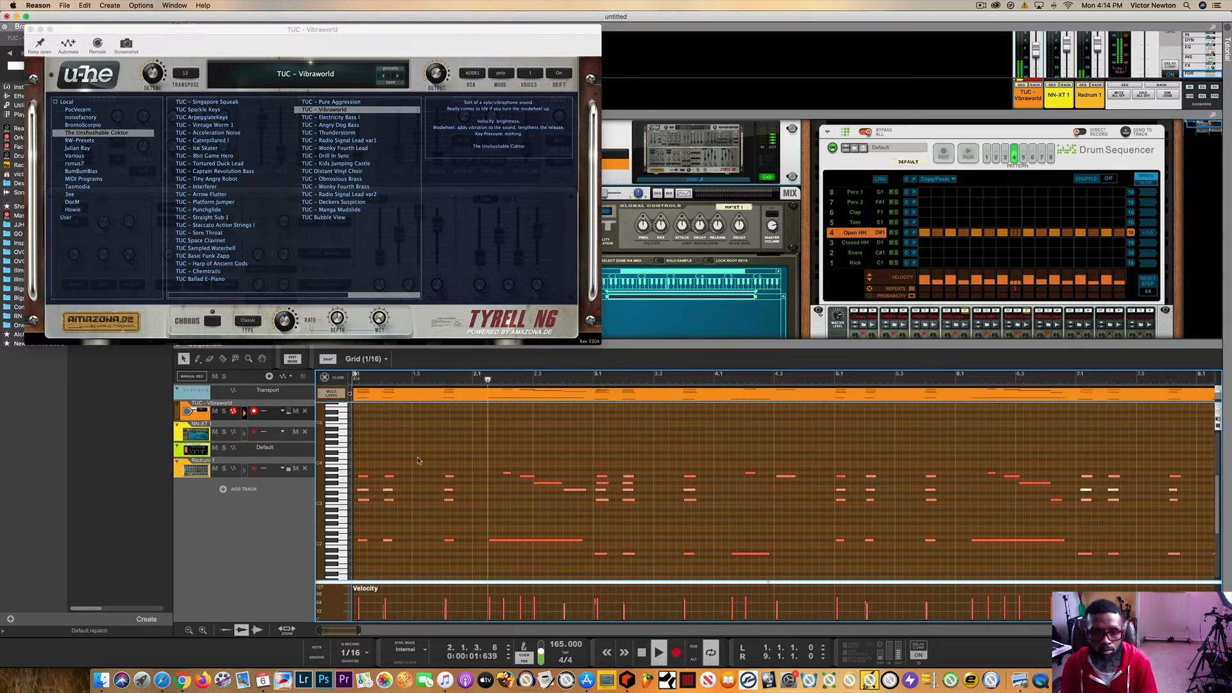
{"action": "left_click_drag", "start_coordinate": [357, 630], "coordinate": [380, 629]}
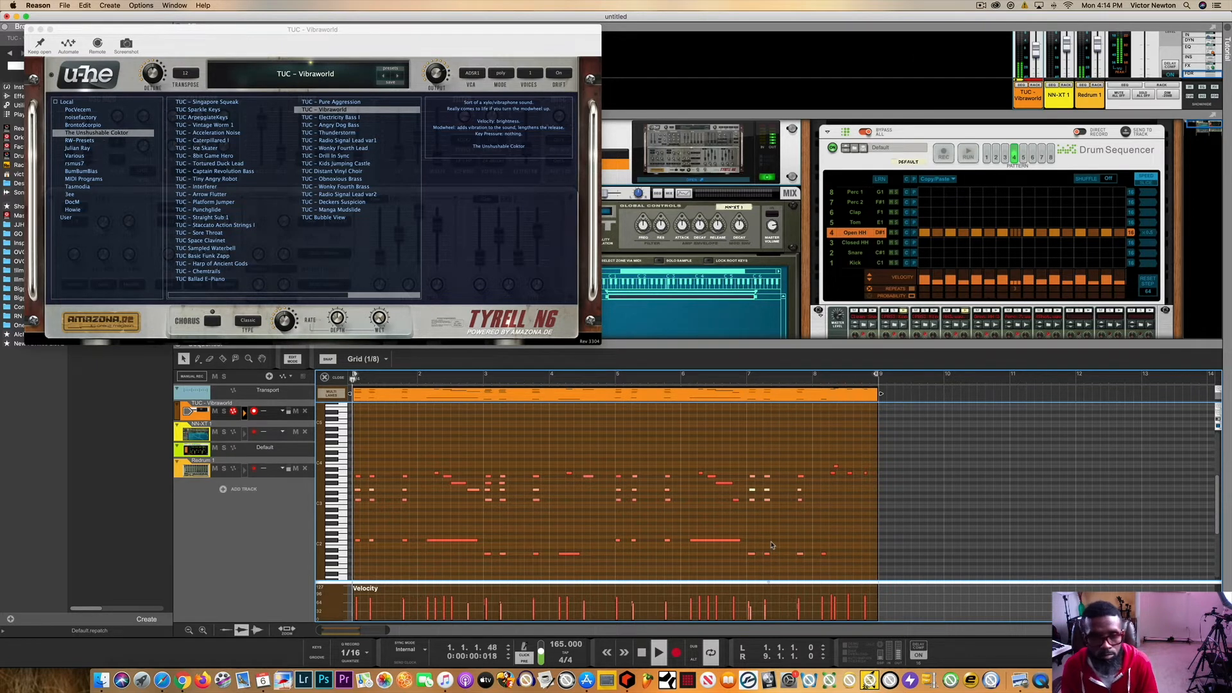
{"action": "scroll", "coordinate": [616, 513], "scroll_direction": "down", "scroll_amount": 2}
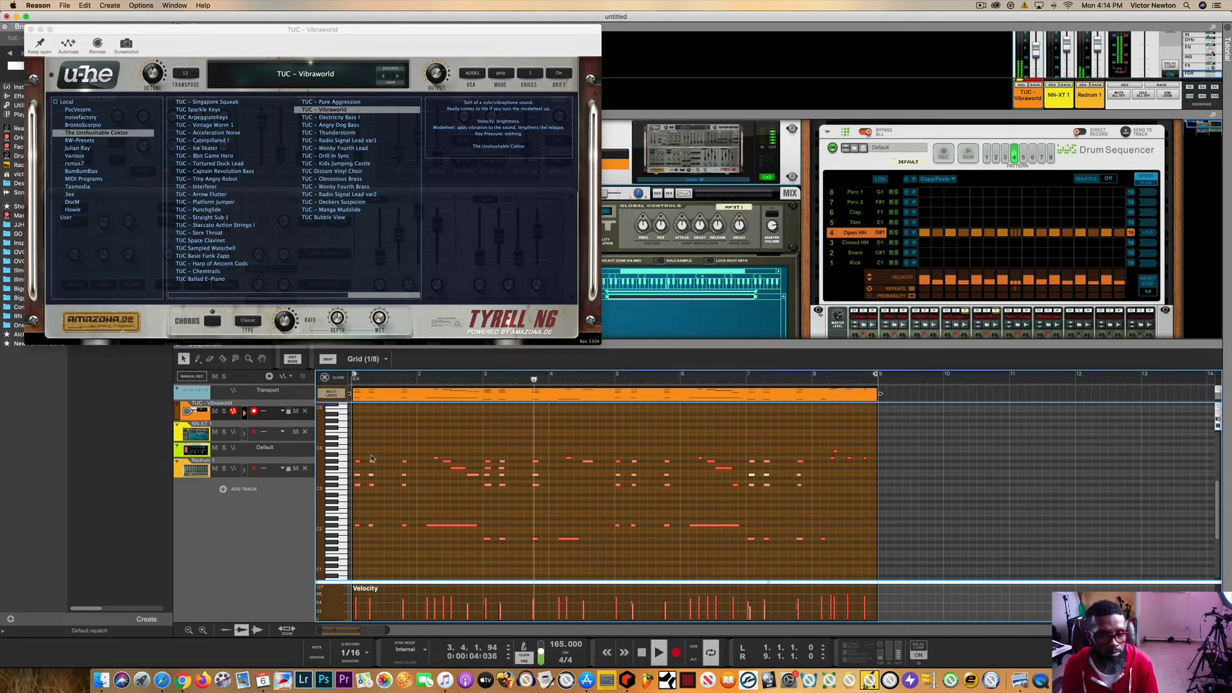
{"action": "left_click", "coordinate": [358, 524]}
{"action": "scroll", "coordinate": [356, 529], "scroll_direction": "down", "scroll_amount": 5}
{"action": "scroll", "coordinate": [350, 488], "scroll_direction": "up", "scroll_amount": 5}
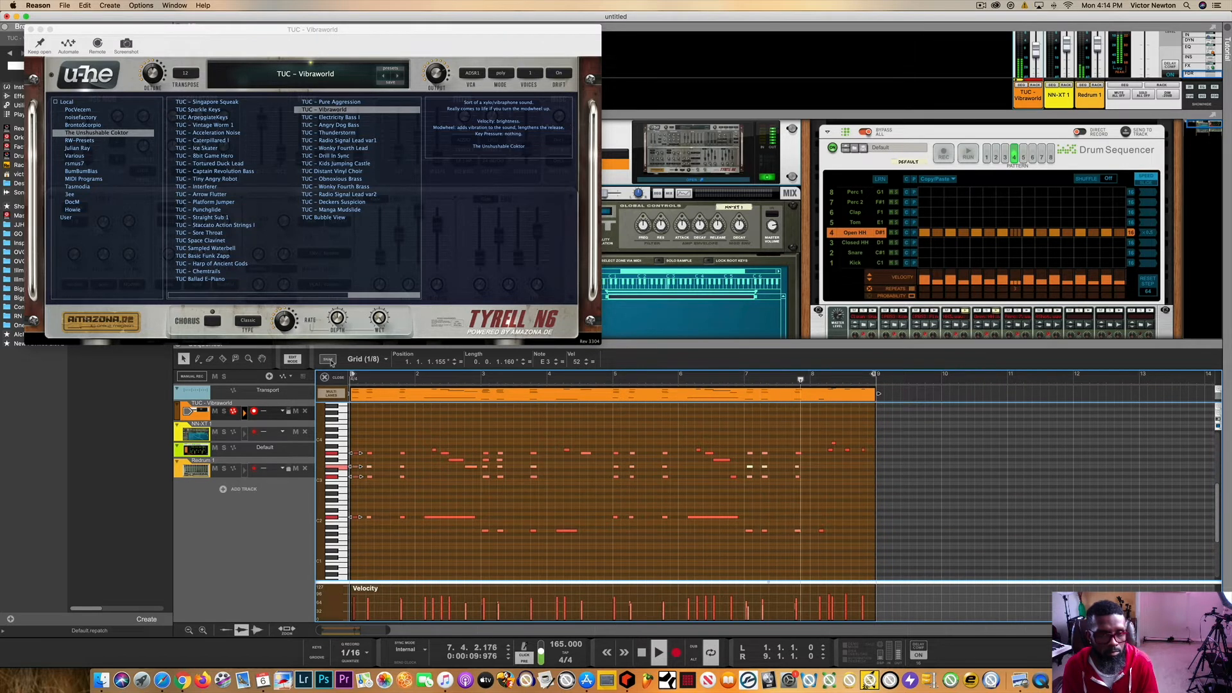
{"action": "left_click_drag", "start_coordinate": [357, 519], "coordinate": [355, 519]}
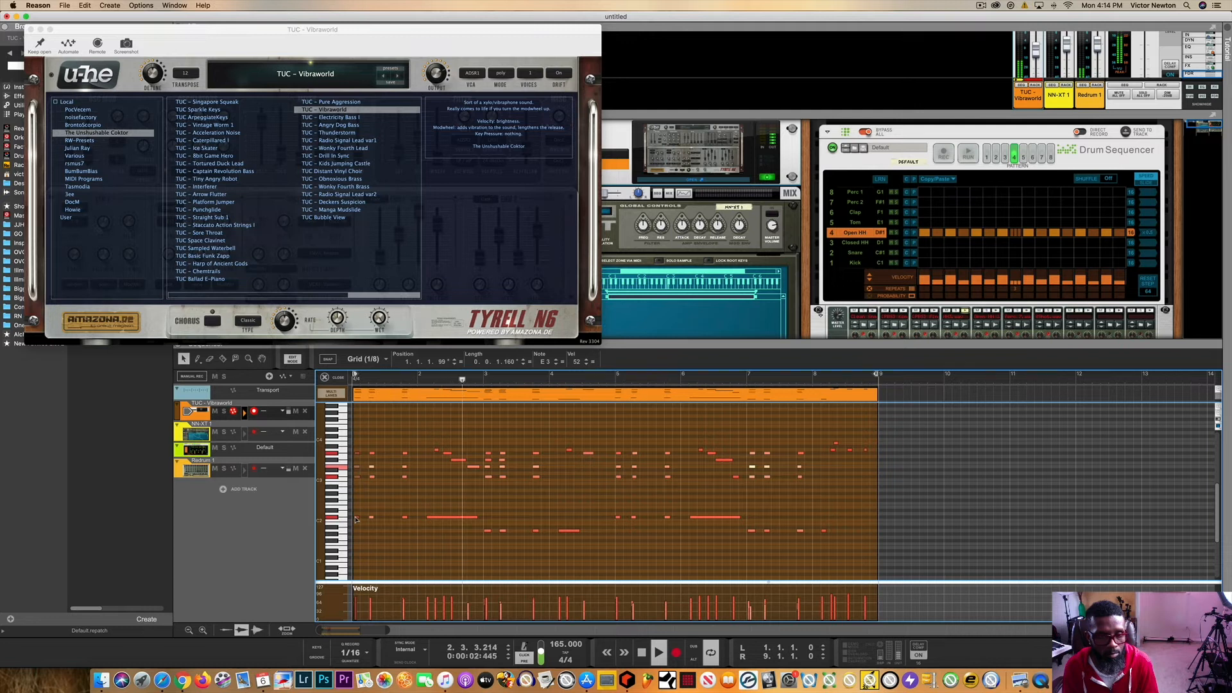
{"action": "double_click", "coordinate": [650, 653]}
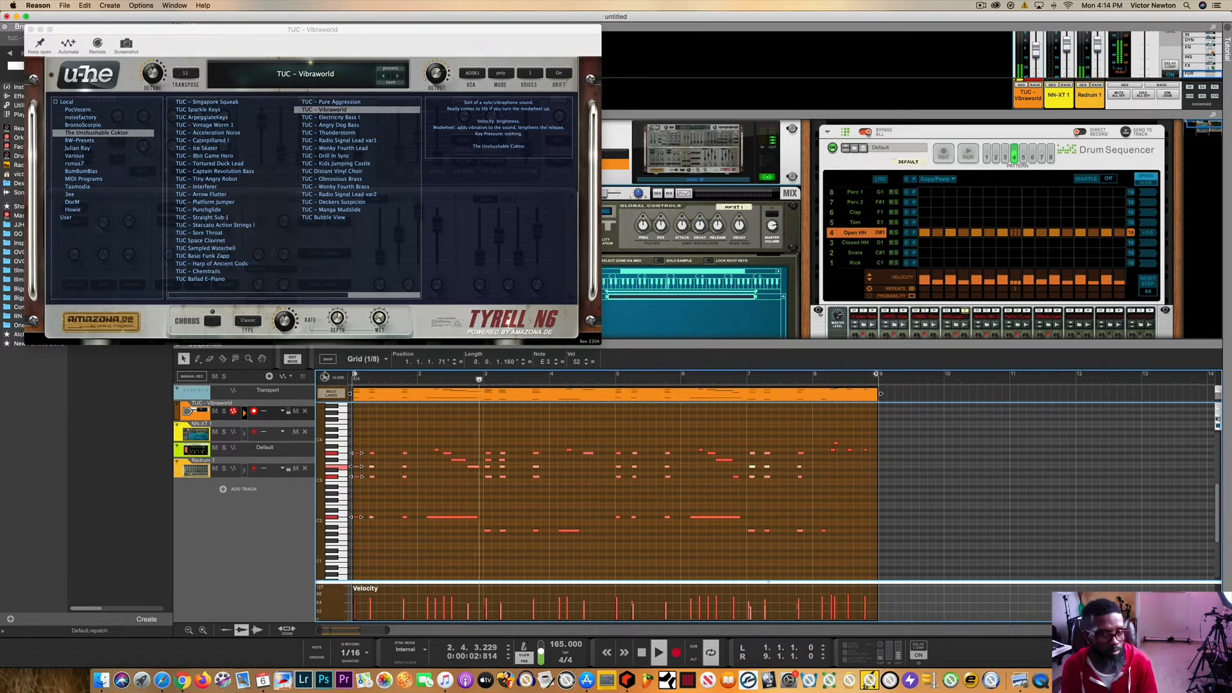
{"action": "left_click", "coordinate": [325, 378]}
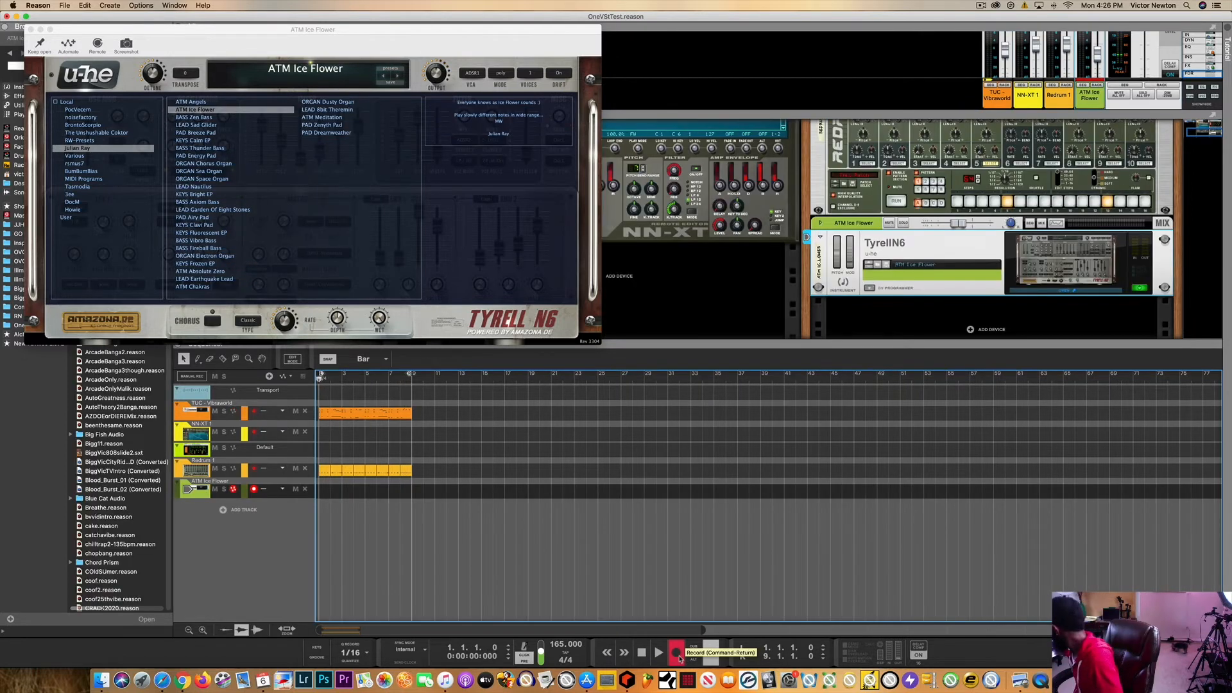
Record an eight-bar part on the ATM Ice Flower track
{"action": "left_click", "coordinate": [678, 653]}
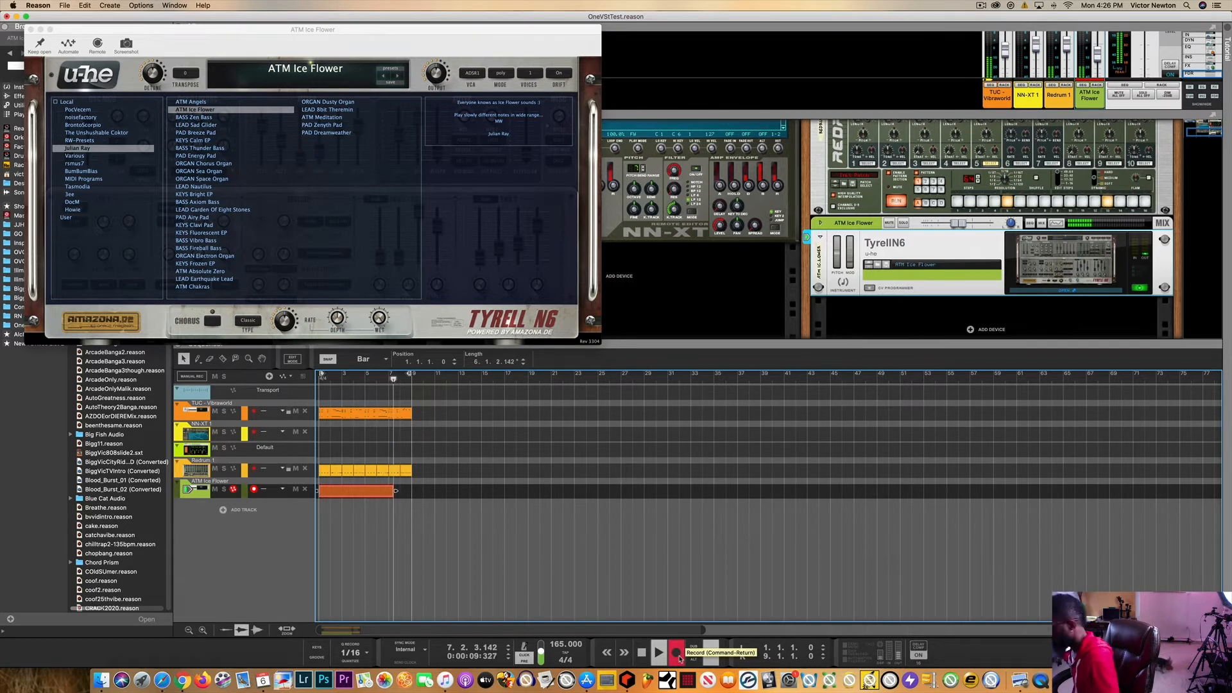
{"action": "left_click", "coordinate": [679, 657]}
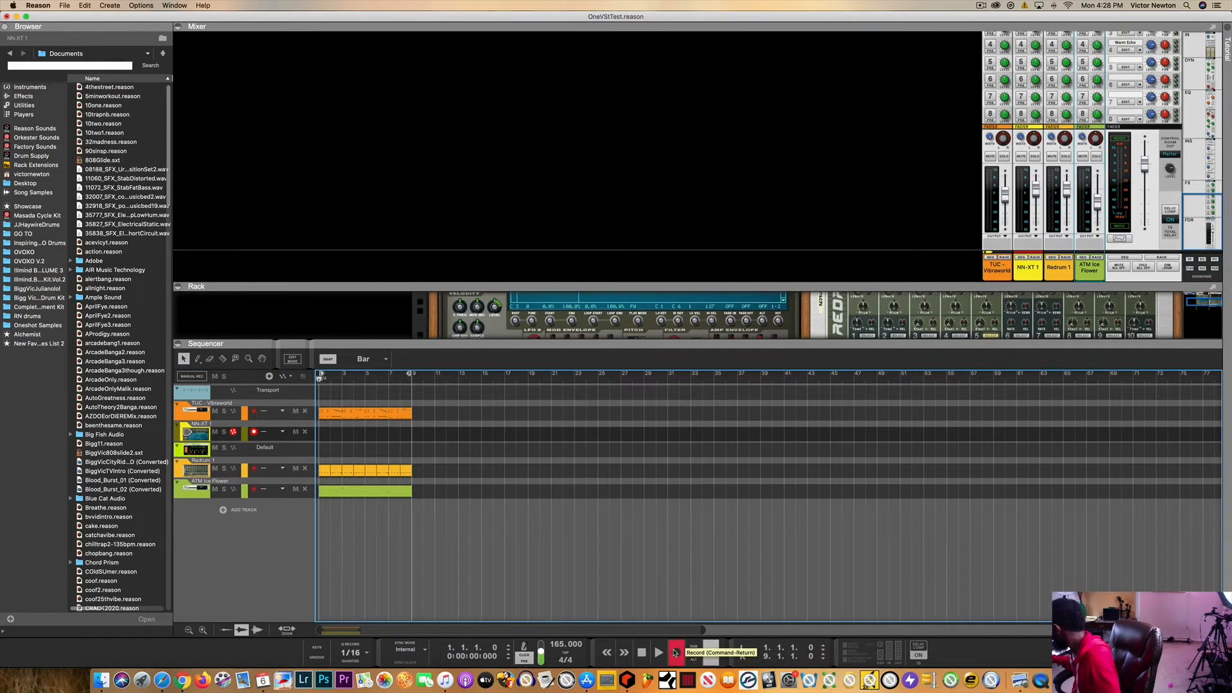
Record an eight-bar part on the NN-XT 1 track and quantize the new clip
{"action": "left_click", "coordinate": [675, 652]}
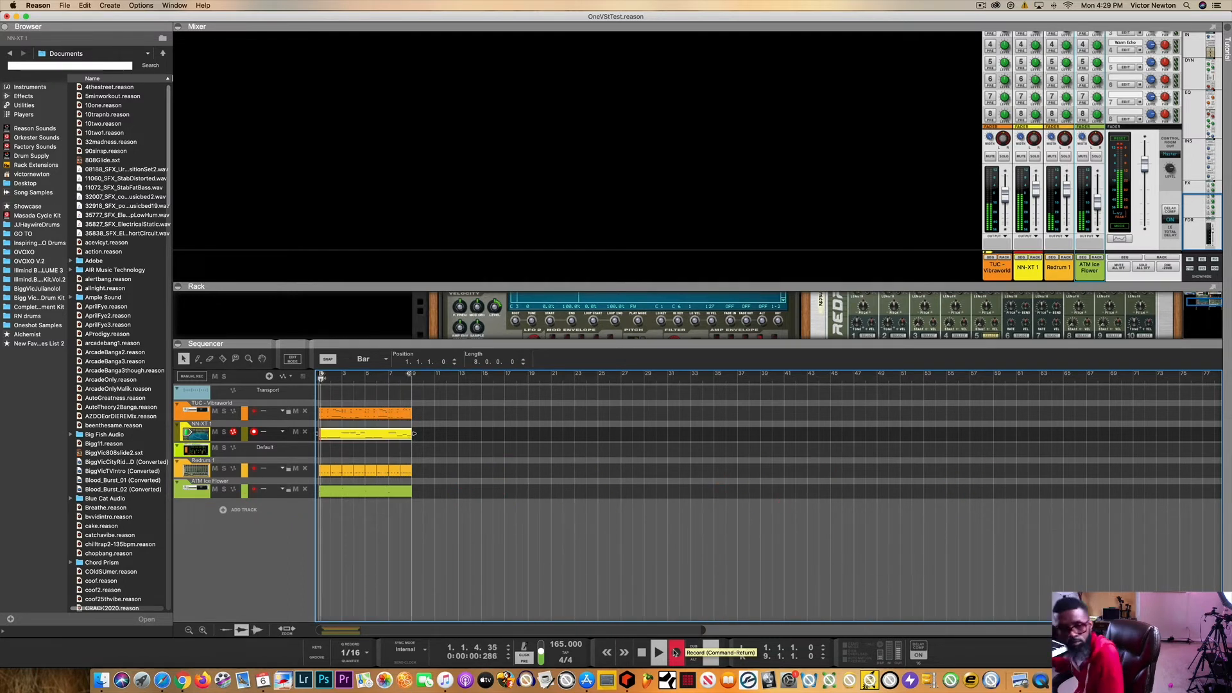
{"action": "left_click", "coordinate": [675, 652]}
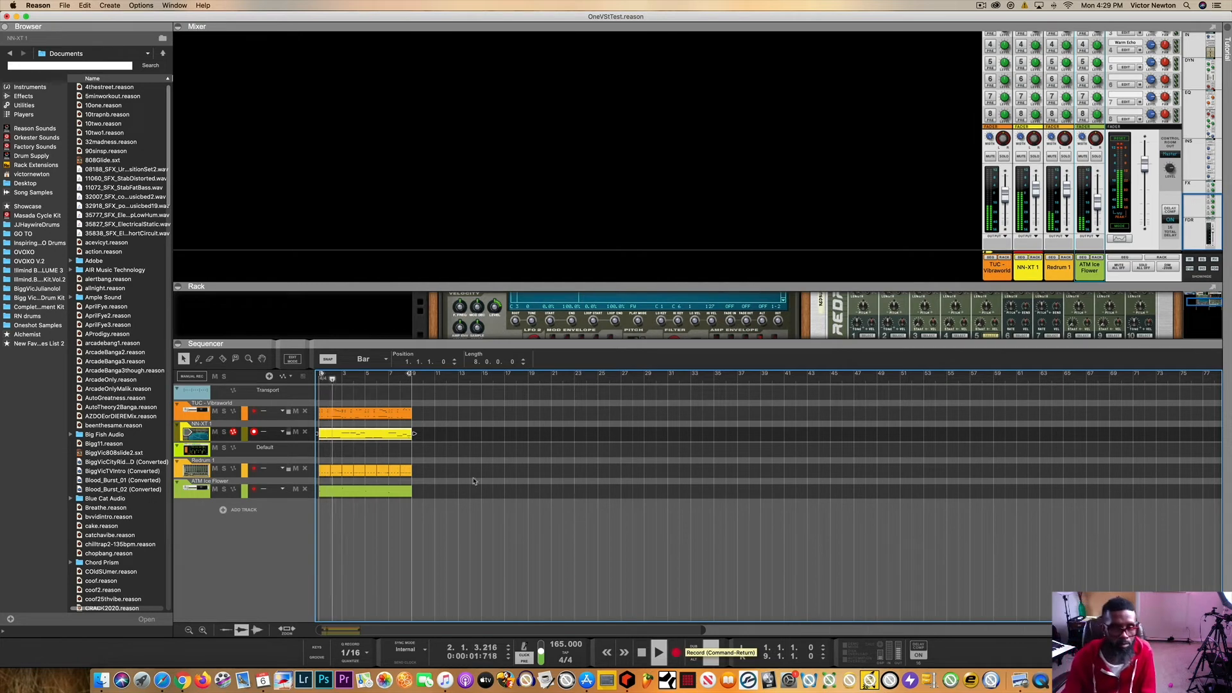
{"action": "right_click", "coordinate": [376, 436]}
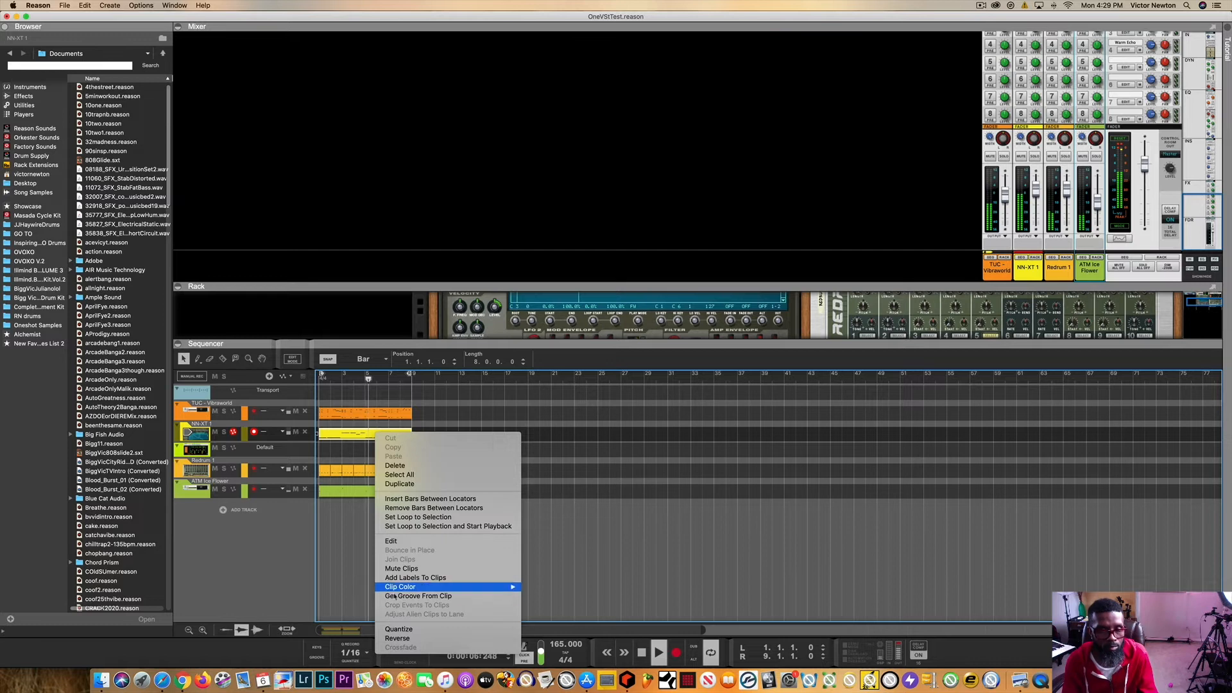
{"action": "left_click", "coordinate": [399, 629]}
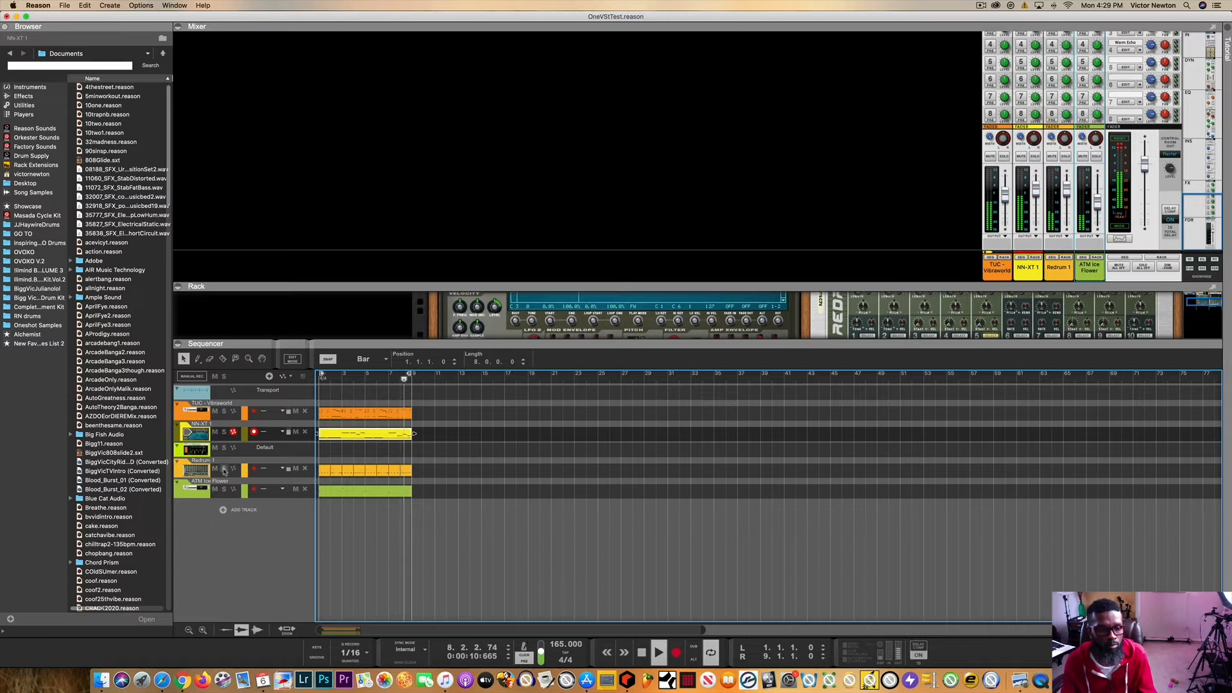
Enlarge the rack area by shrinking the mixer above it and the sequencer below it
{"action": "left_click", "coordinate": [218, 440]}
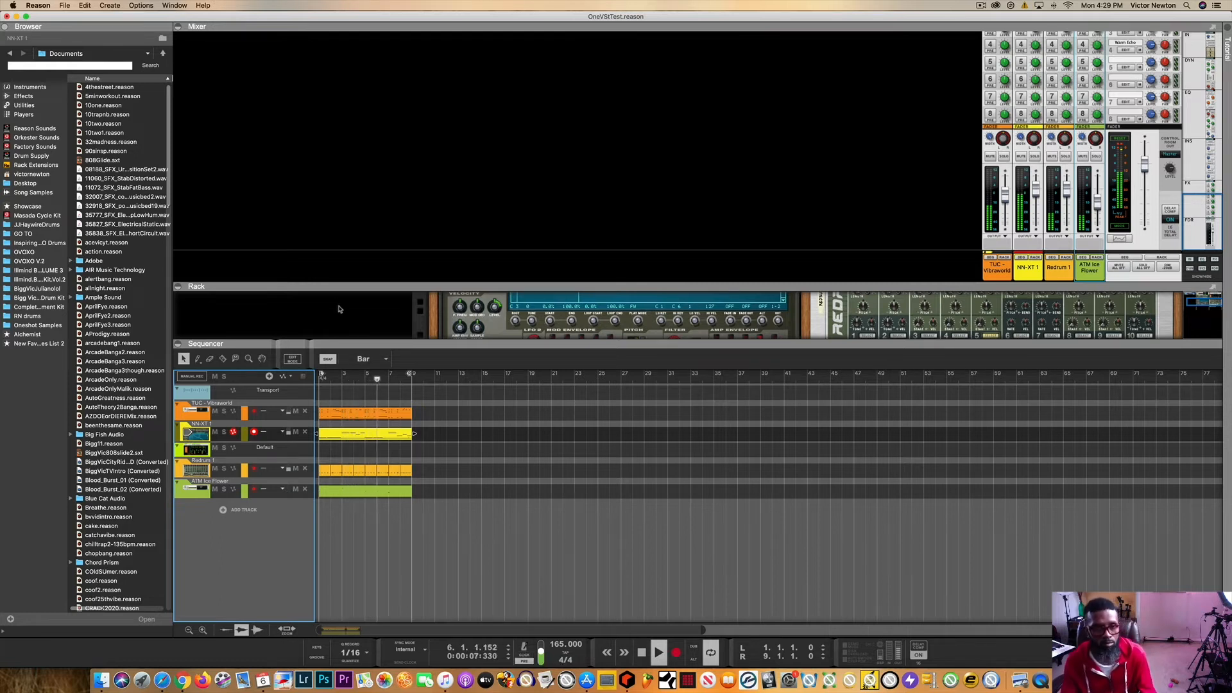
{"action": "left_click_drag", "start_coordinate": [341, 290], "coordinate": [341, 202]}
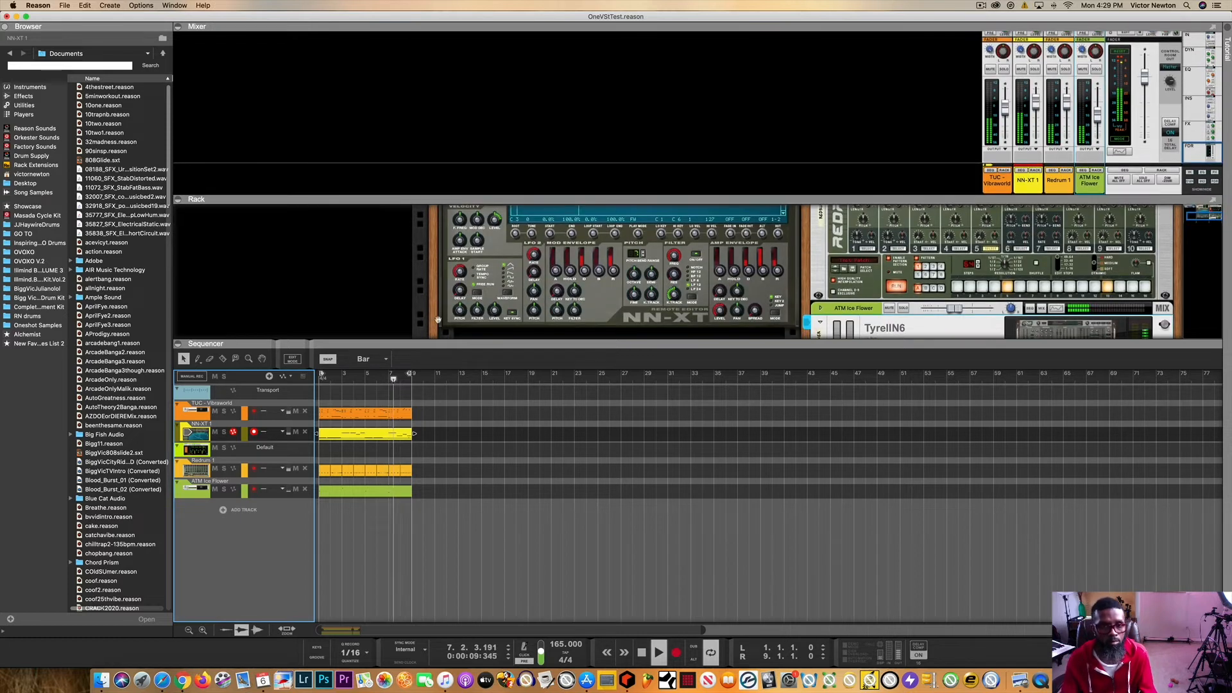
{"action": "left_click_drag", "start_coordinate": [443, 340], "coordinate": [442, 364]}
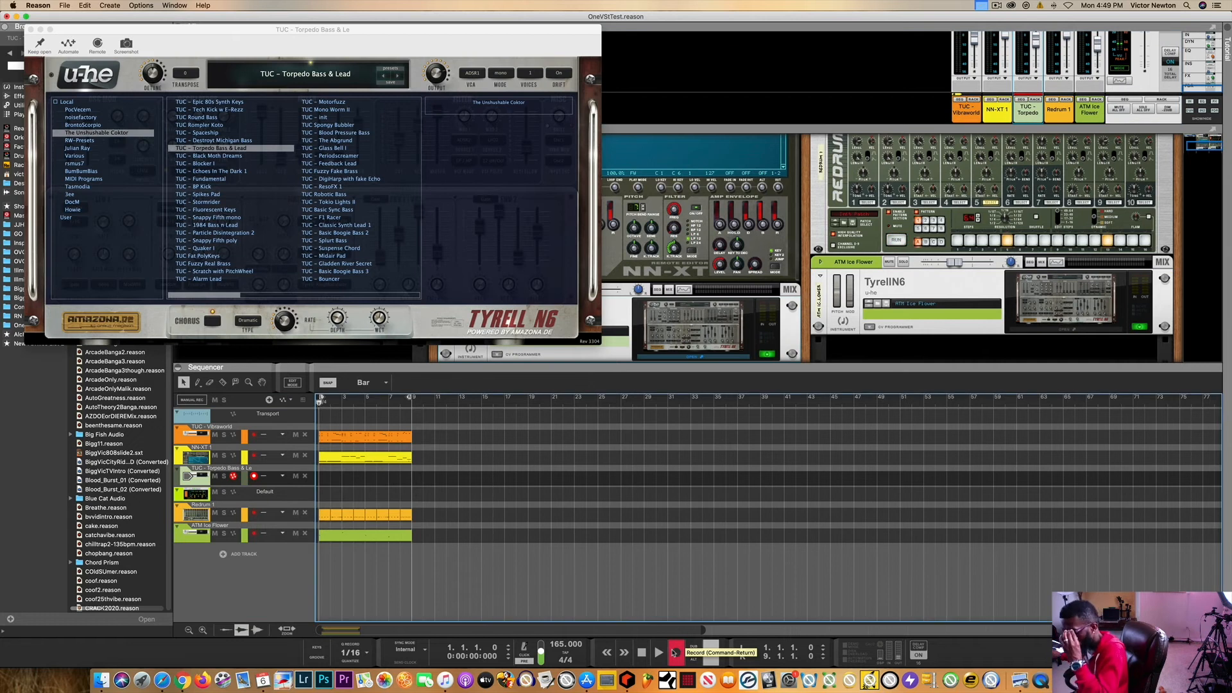
Record an eight-bar part on the TUC - Torpedo Bass & Lead track and quantize the clip
{"action": "left_click", "coordinate": [673, 652]}
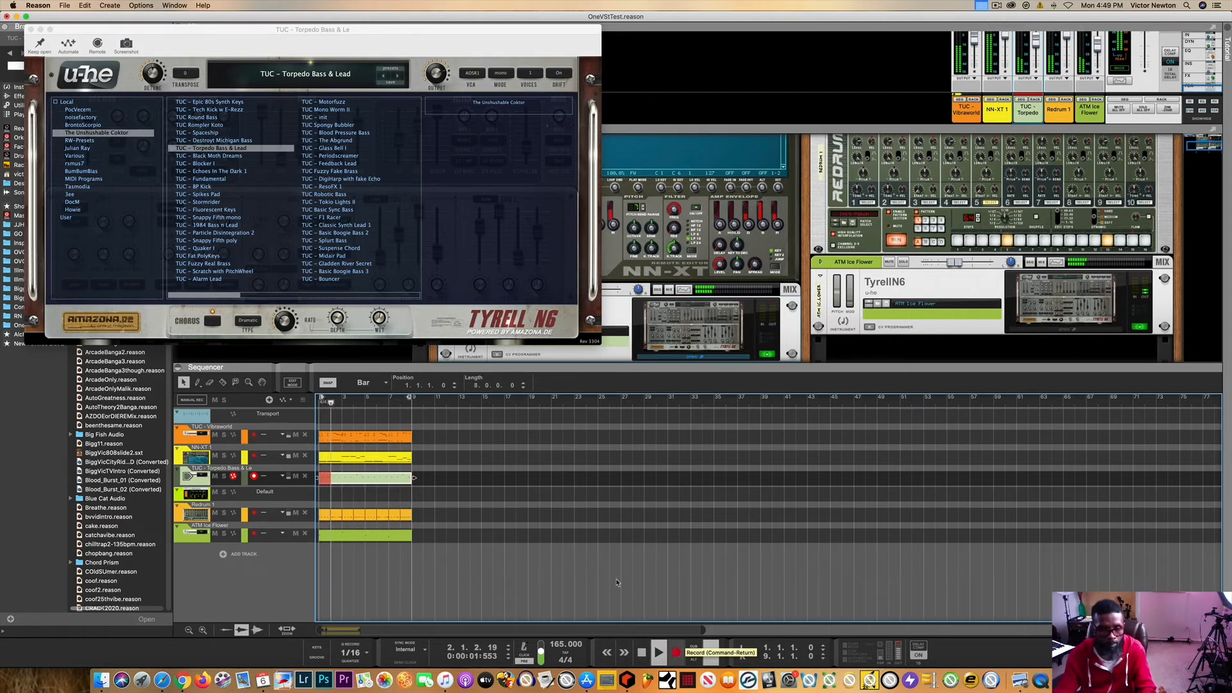
{"action": "right_click", "coordinate": [369, 481]}
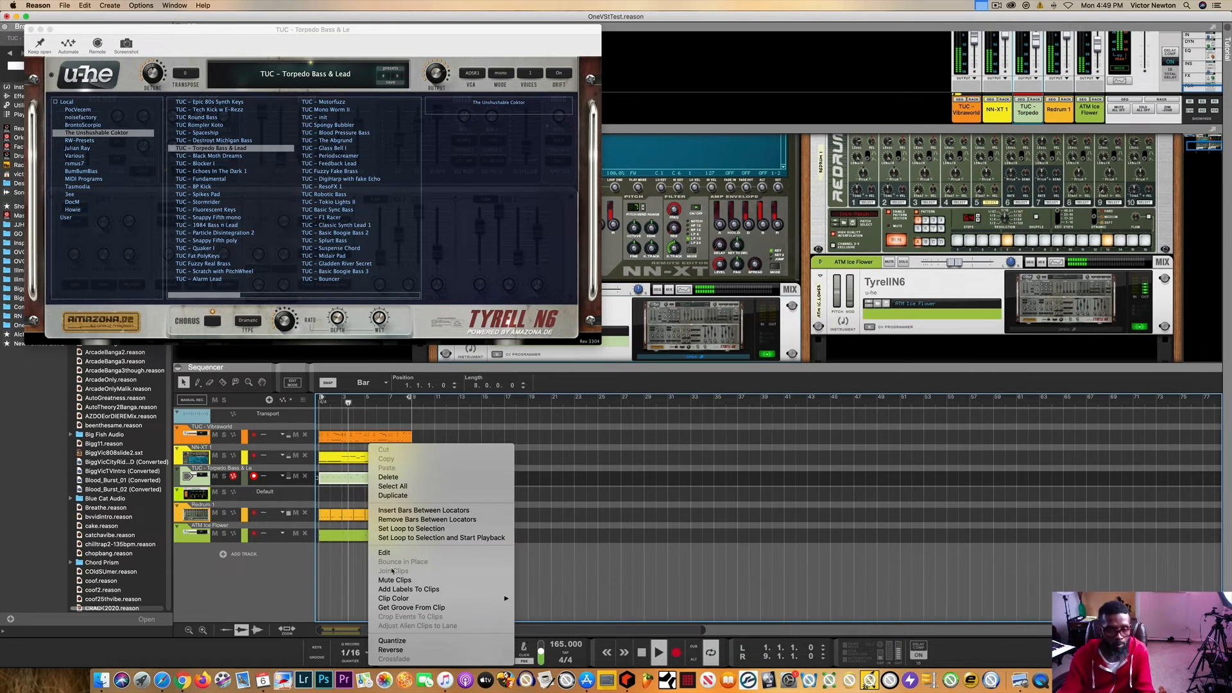
{"action": "left_click", "coordinate": [397, 637]}
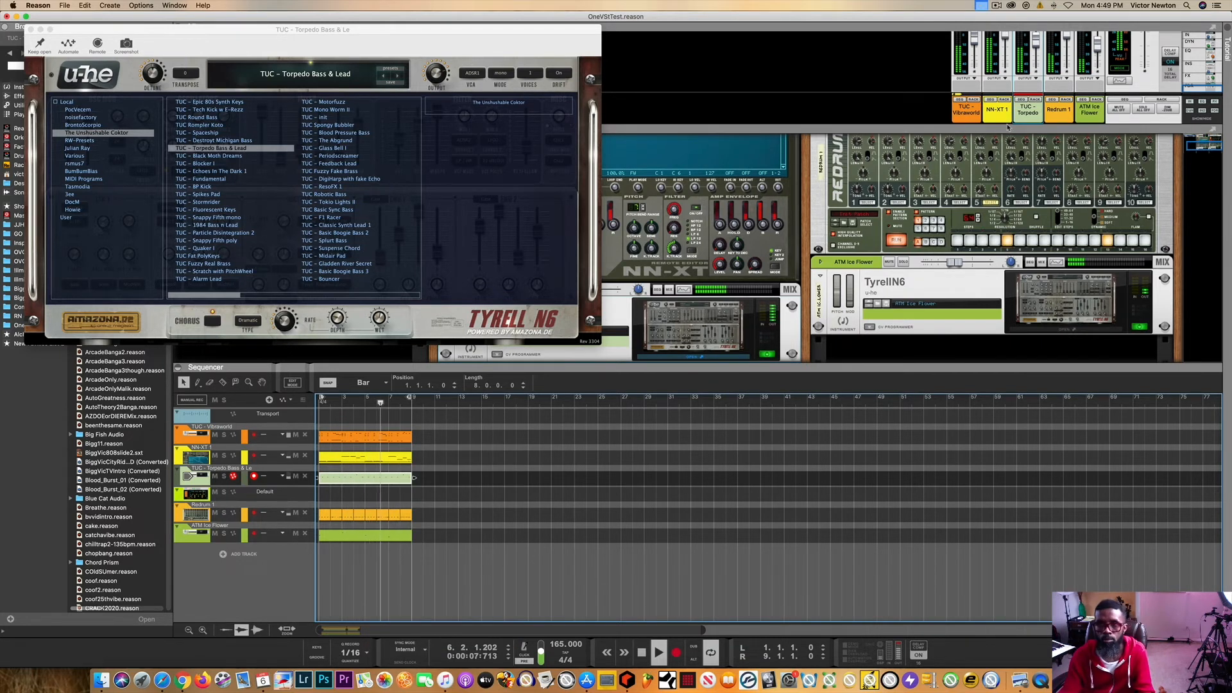
Enlarge the mixer area to show the channel faders and close the Tyrell N6 plug-in window
{"action": "left_click_drag", "start_coordinate": [1007, 126], "coordinate": [1007, 218]}
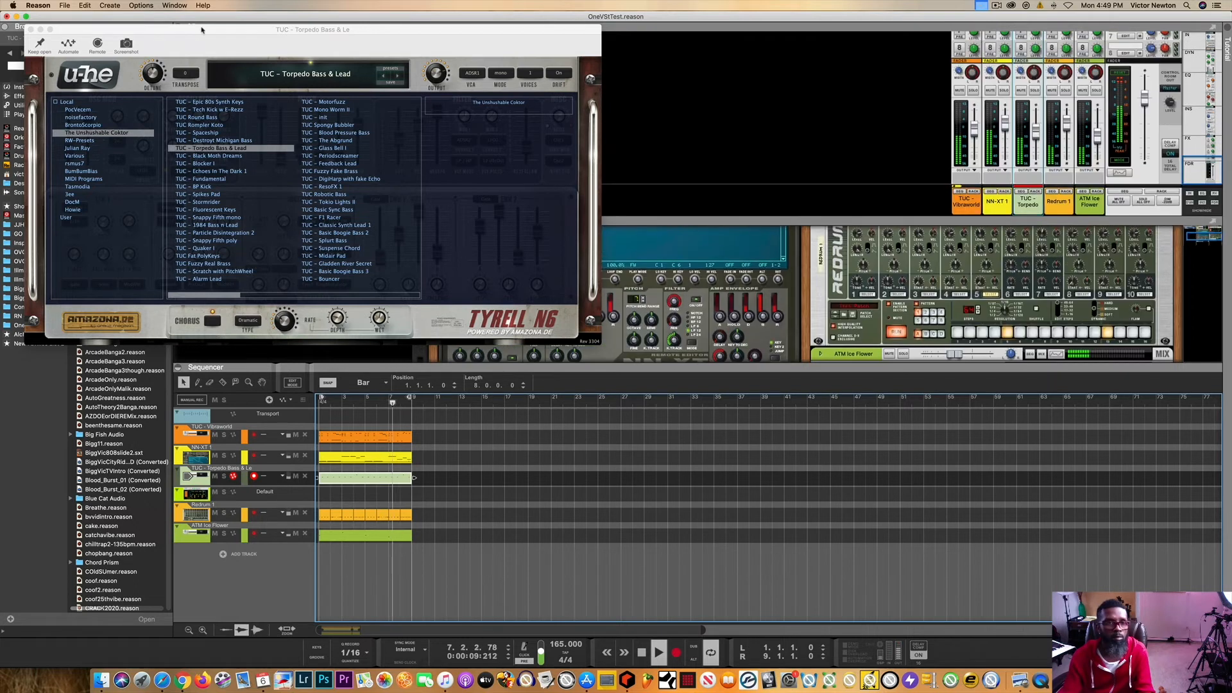
{"action": "left_click", "coordinate": [31, 30]}
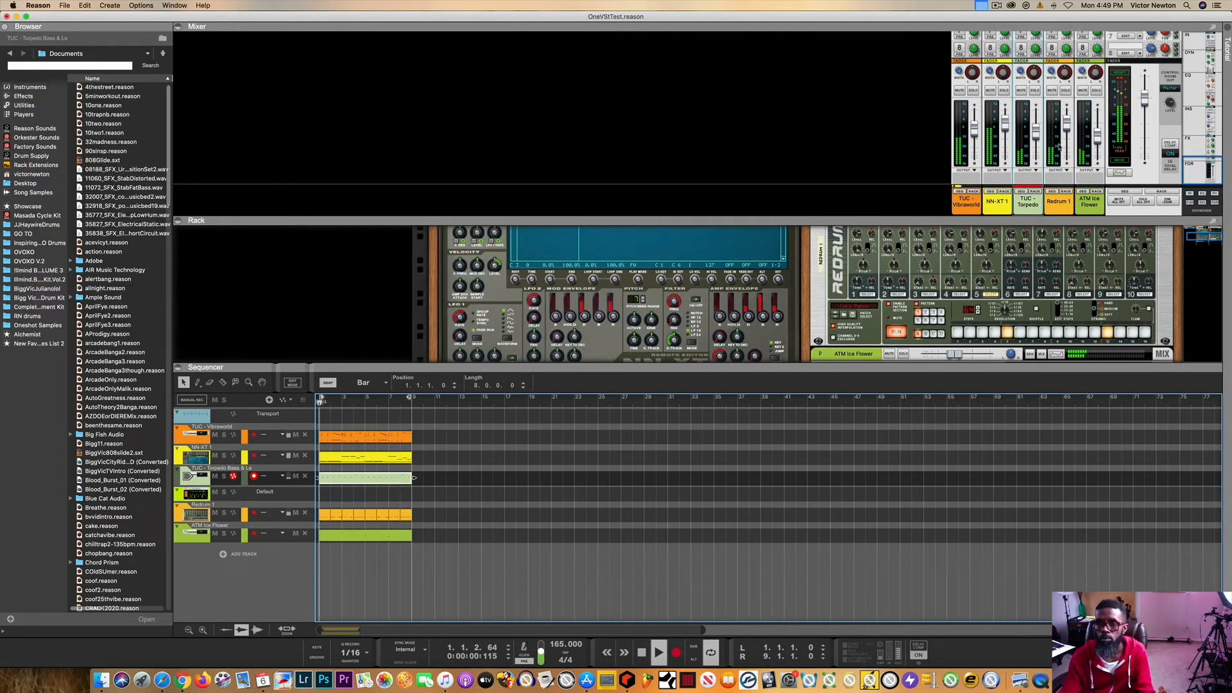
Audition the NN-XT 1 and Torpedo Bass channels in solo, and lower the Torpedo Bass channel's fader to about -14.30 dB
{"action": "left_click", "coordinate": [1005, 98]}
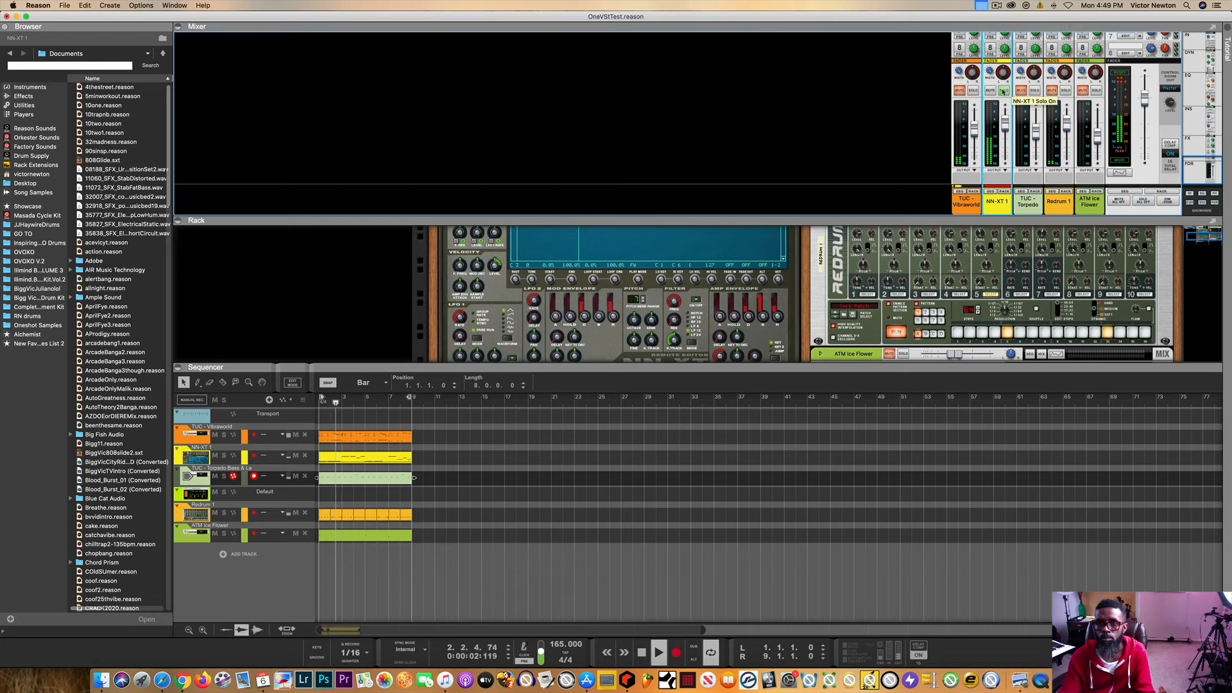
{"action": "left_click", "coordinate": [1034, 90]}
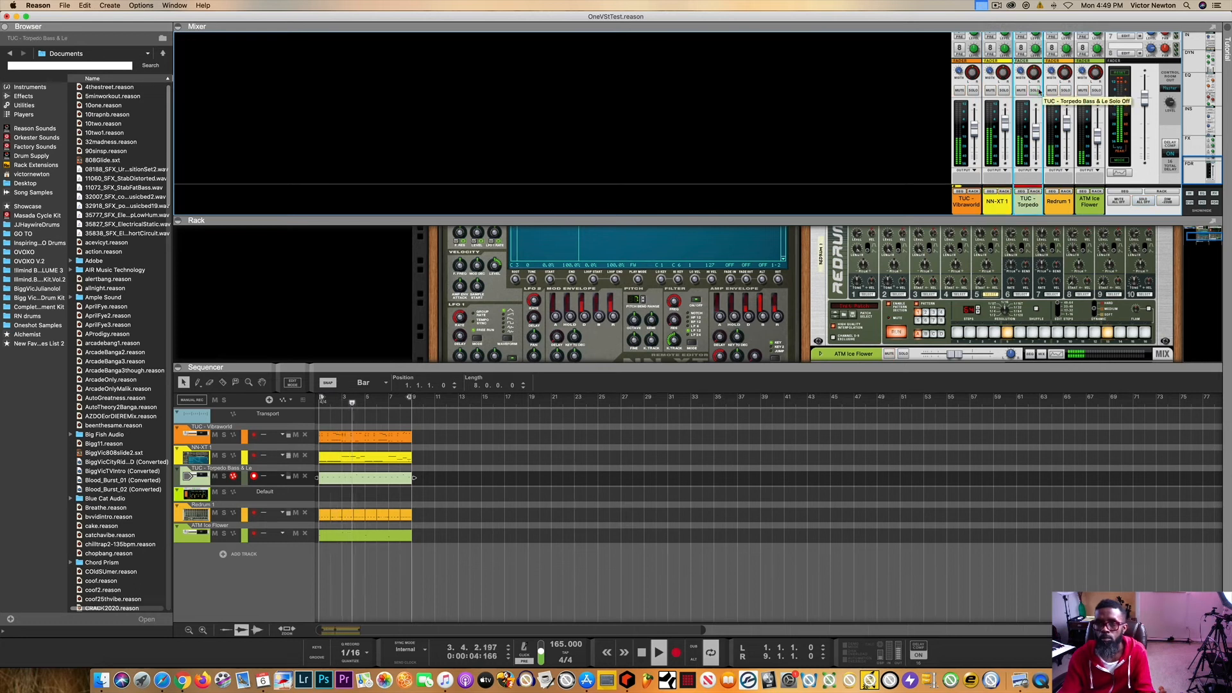
{"action": "left_click_drag", "start_coordinate": [1035, 129], "coordinate": [1036, 145]}
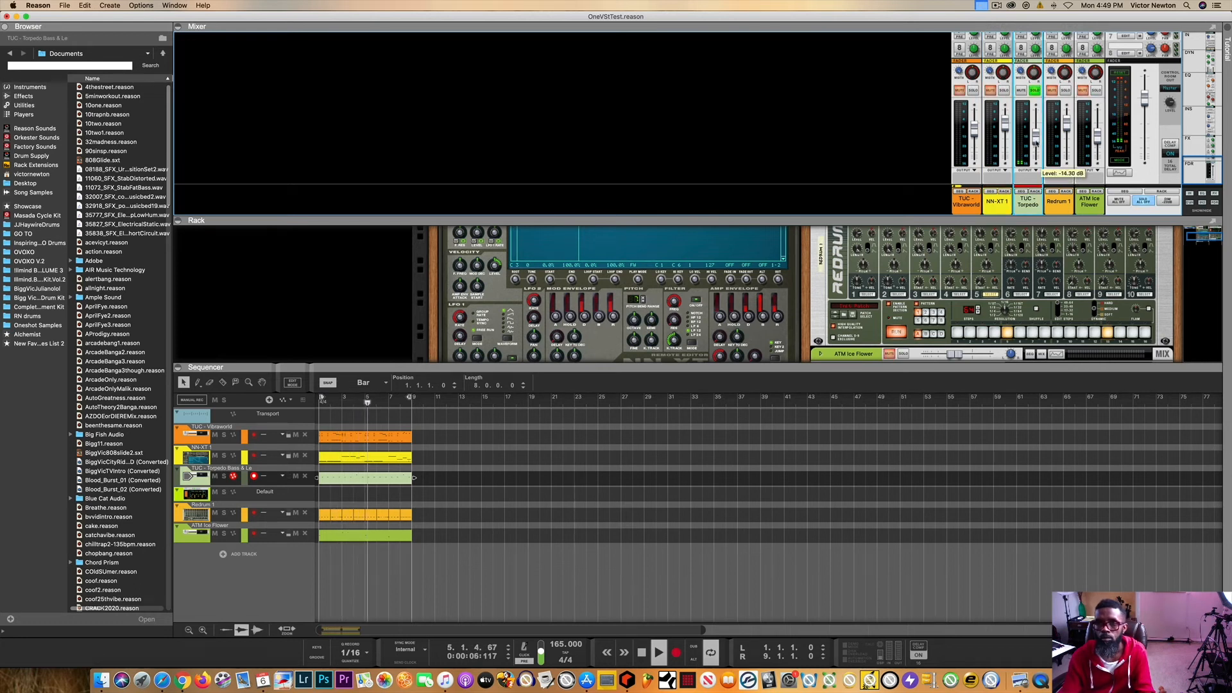
Turn off solo on the Torpedo Bass channel, raise its fader to about -12.52 dB, and stop playback at the song's start
{"action": "scroll", "coordinate": [1021, 120], "scroll_direction": "up", "scroll_amount": 5}
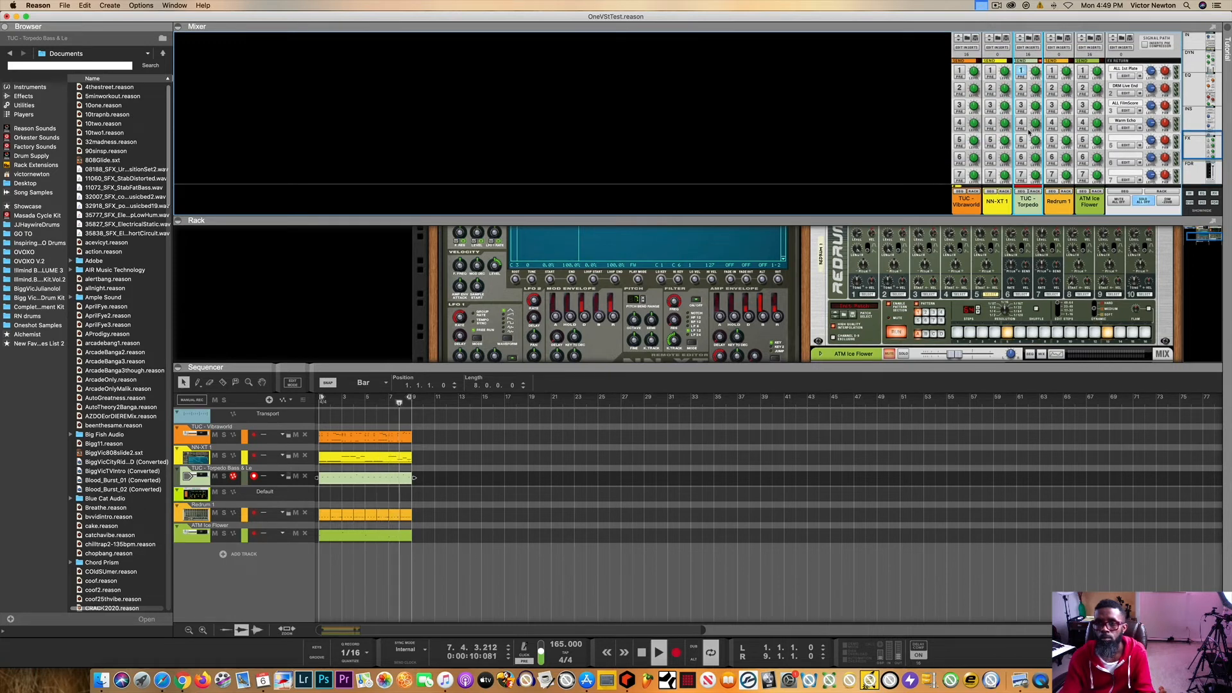
{"action": "scroll", "coordinate": [1031, 92], "scroll_direction": "down", "scroll_amount": 5}
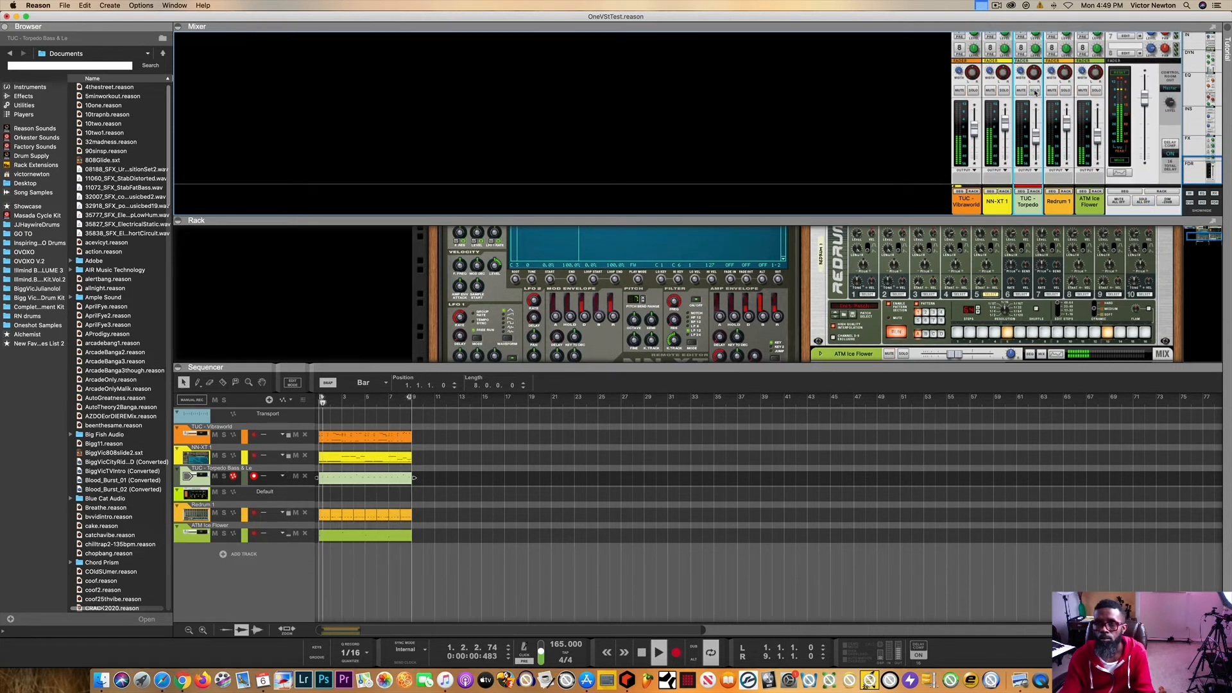
{"action": "mouse_move", "coordinate": [1035, 140]}
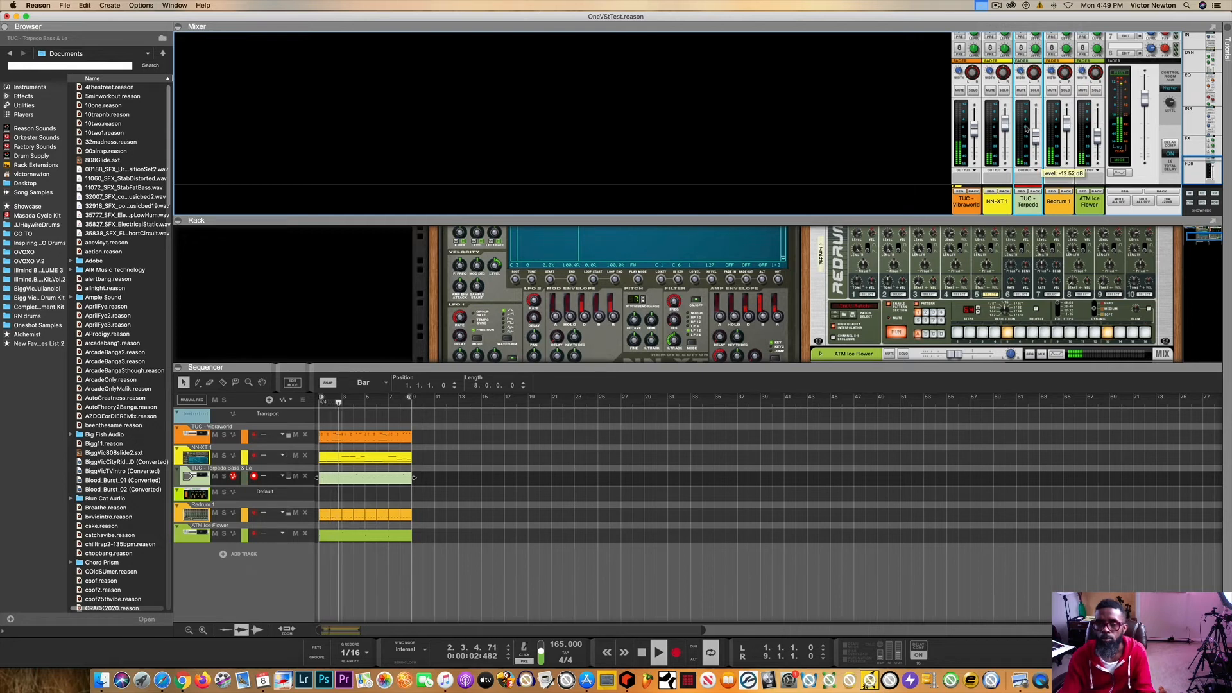
{"action": "scroll", "coordinate": [1025, 129], "scroll_direction": "up", "scroll_amount": 1}
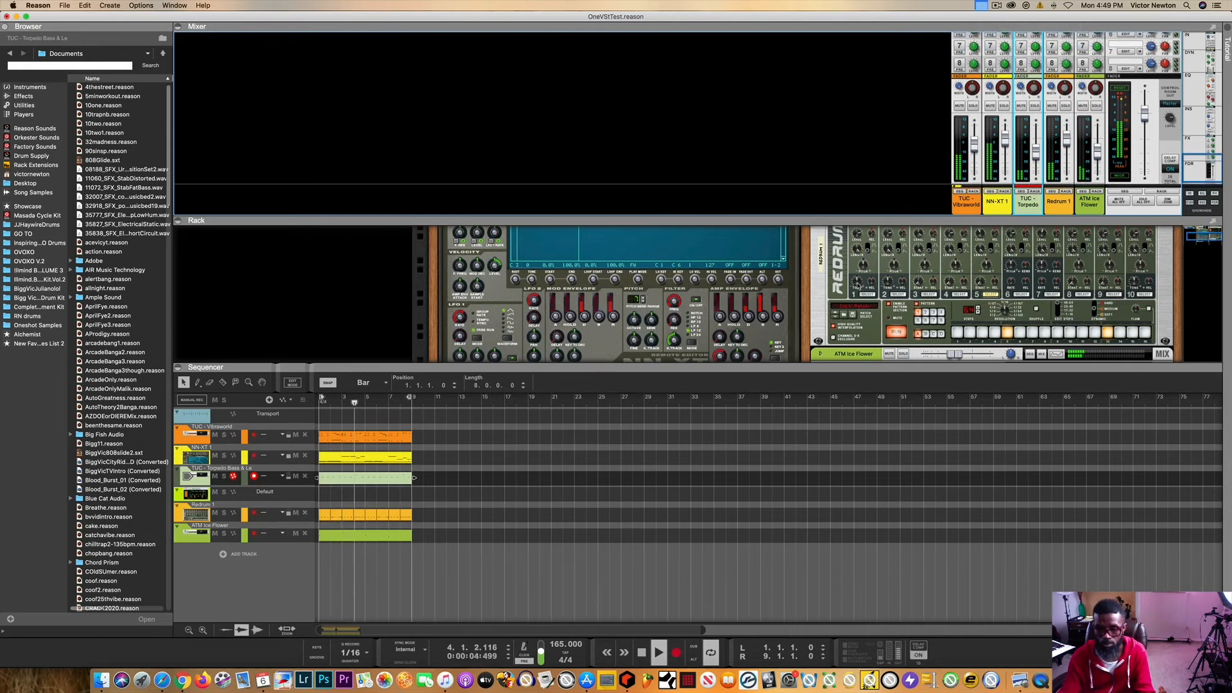
{"action": "double_click", "coordinate": [642, 651]}
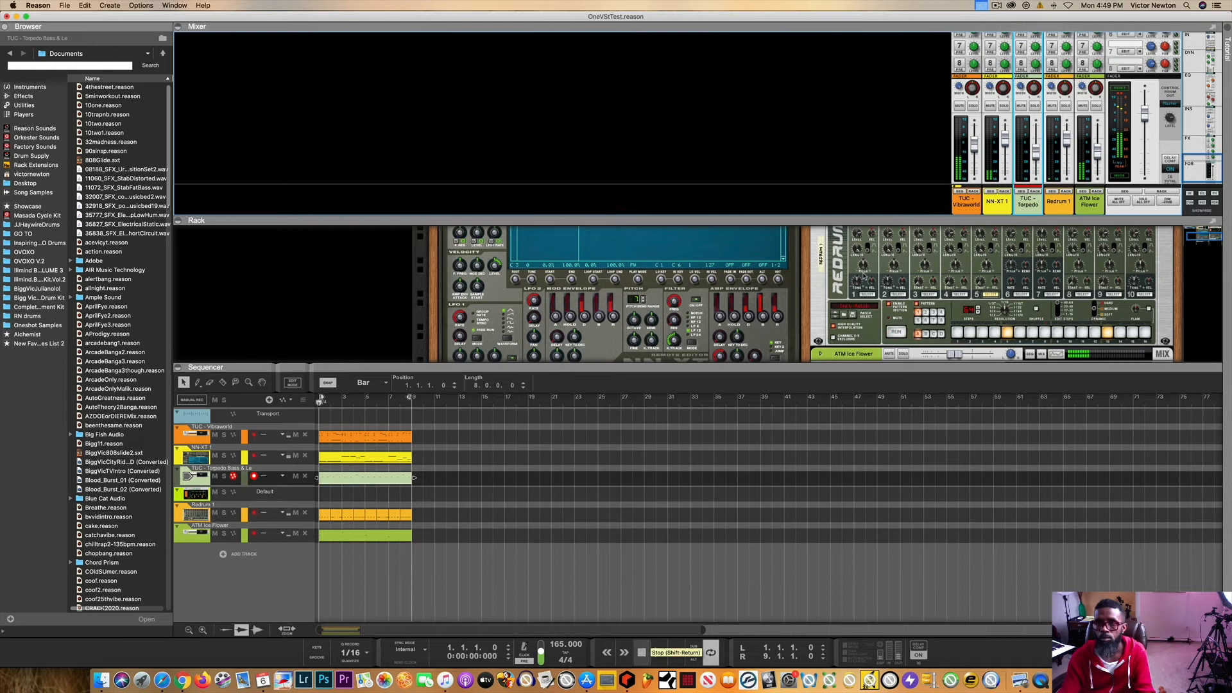
Record pan automation for the Torpedo Bass channel across the eight bars, sweeping to about 63 and back to about -84
{"action": "right_click", "coordinate": [1033, 91]}
{"action": "left_click", "coordinate": [1055, 94]}
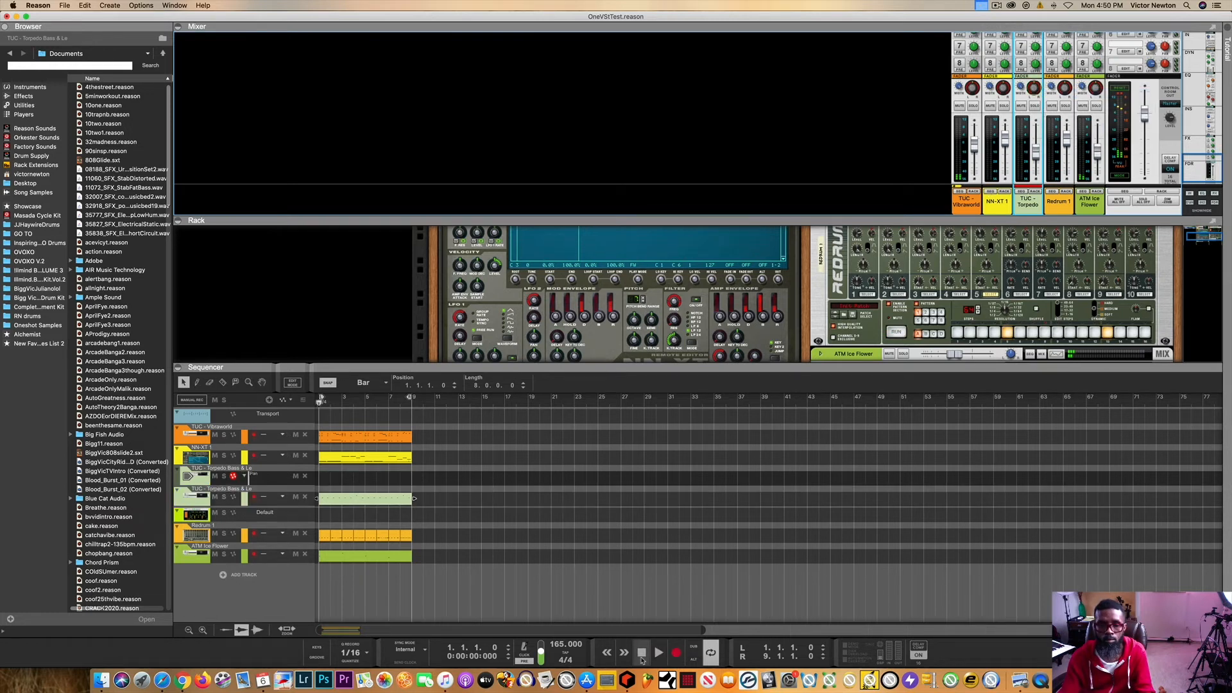
{"action": "left_click", "coordinate": [675, 652]}
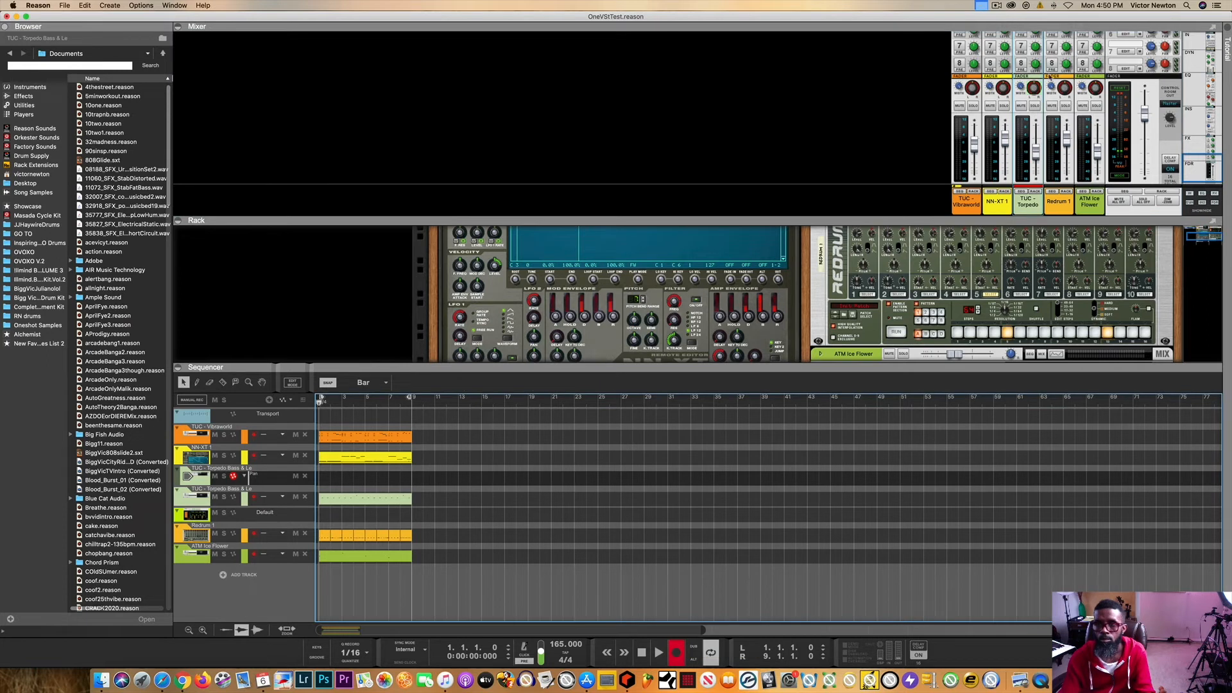
{"action": "key", "text": "space"}
{"action": "left_click_drag", "start_coordinate": [1034, 88], "coordinate": [1034, 83]}
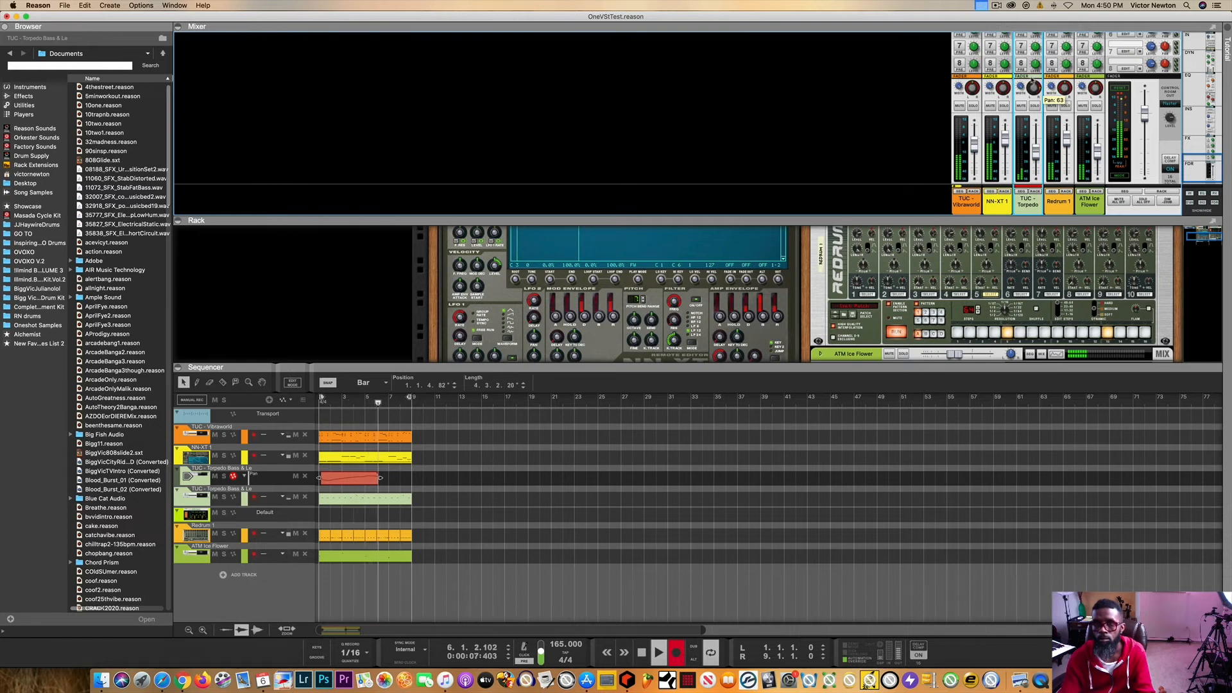
{"action": "left_click_drag", "start_coordinate": [1033, 84], "coordinate": [1033, 95]}
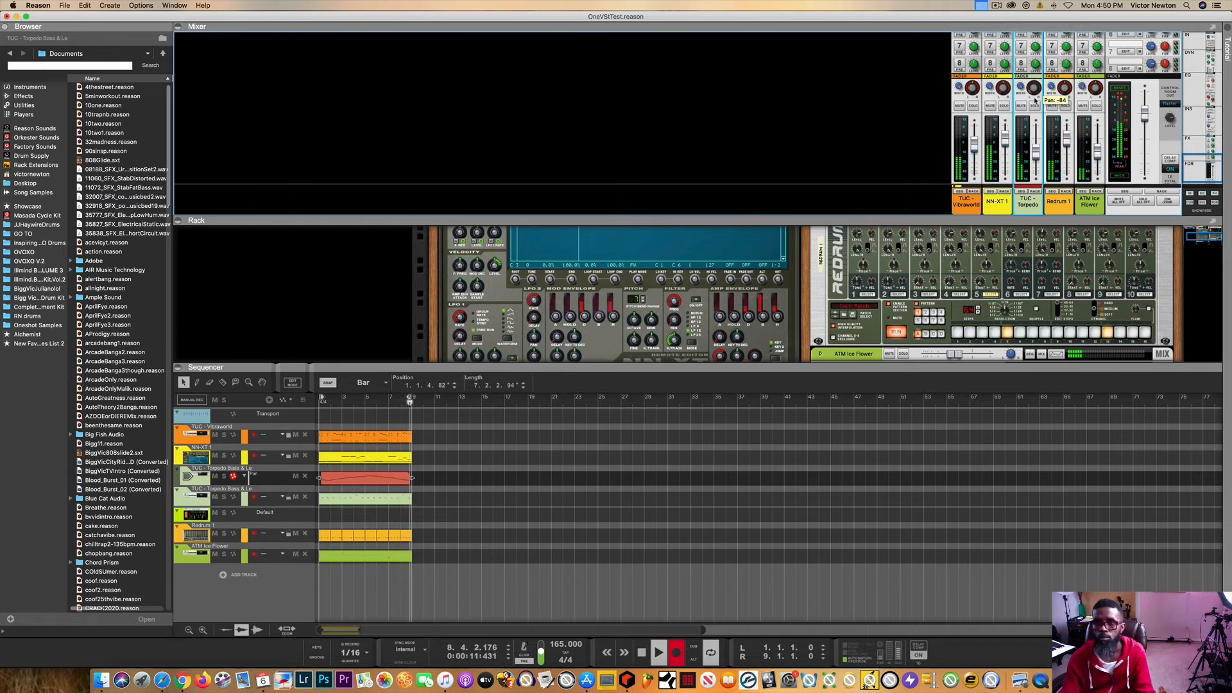
{"action": "left_click", "coordinate": [640, 659]}
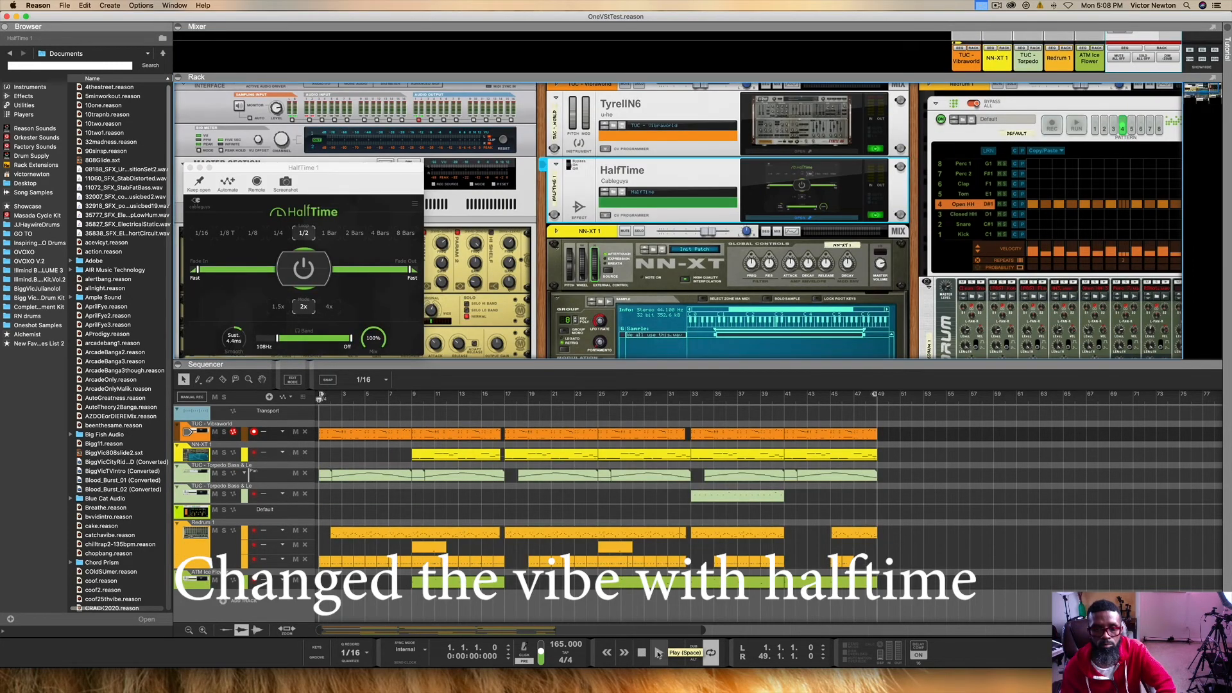
Play the full arrangement from the start and close the HalfTime plug-in window to look over the rack devices
{"action": "left_click", "coordinate": [658, 652]}
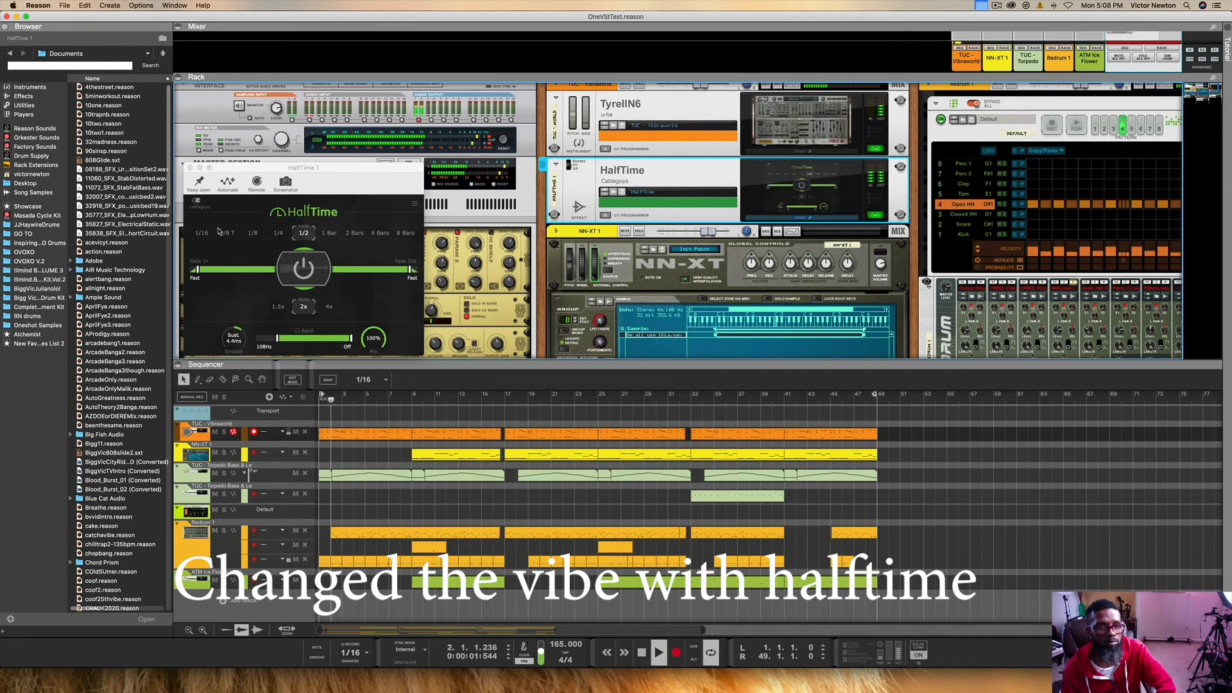
{"action": "left_click_drag", "start_coordinate": [348, 168], "coordinate": [628, 138]}
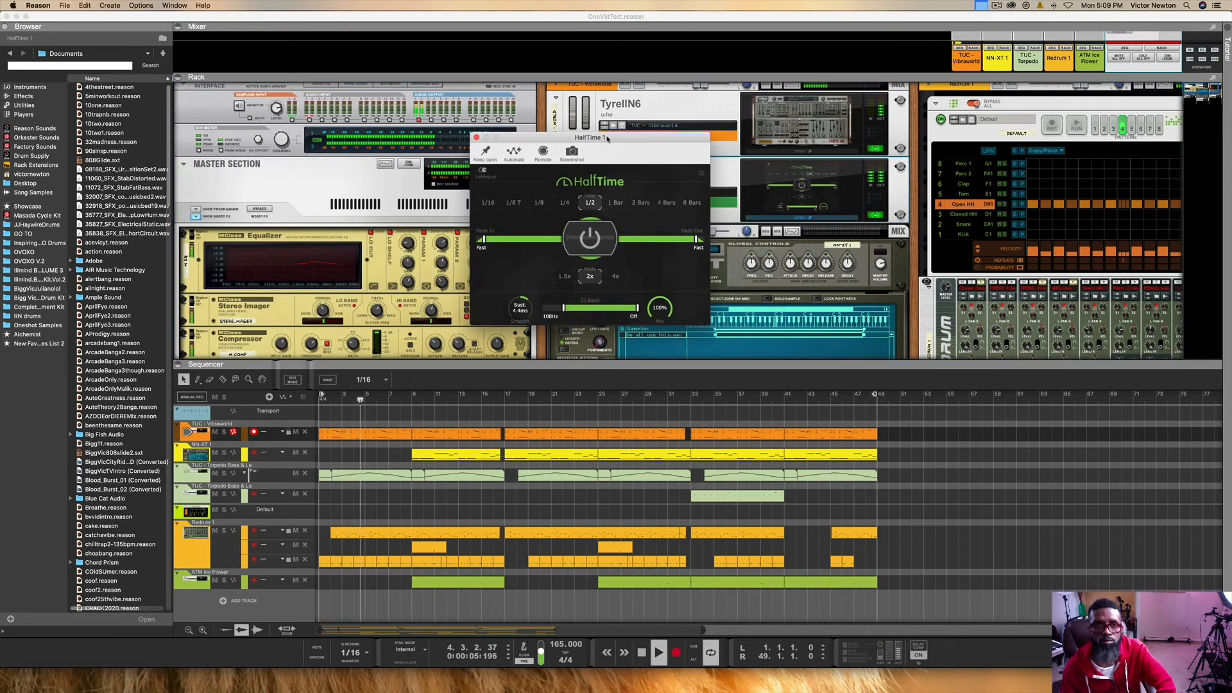
{"action": "left_click", "coordinate": [476, 137]}
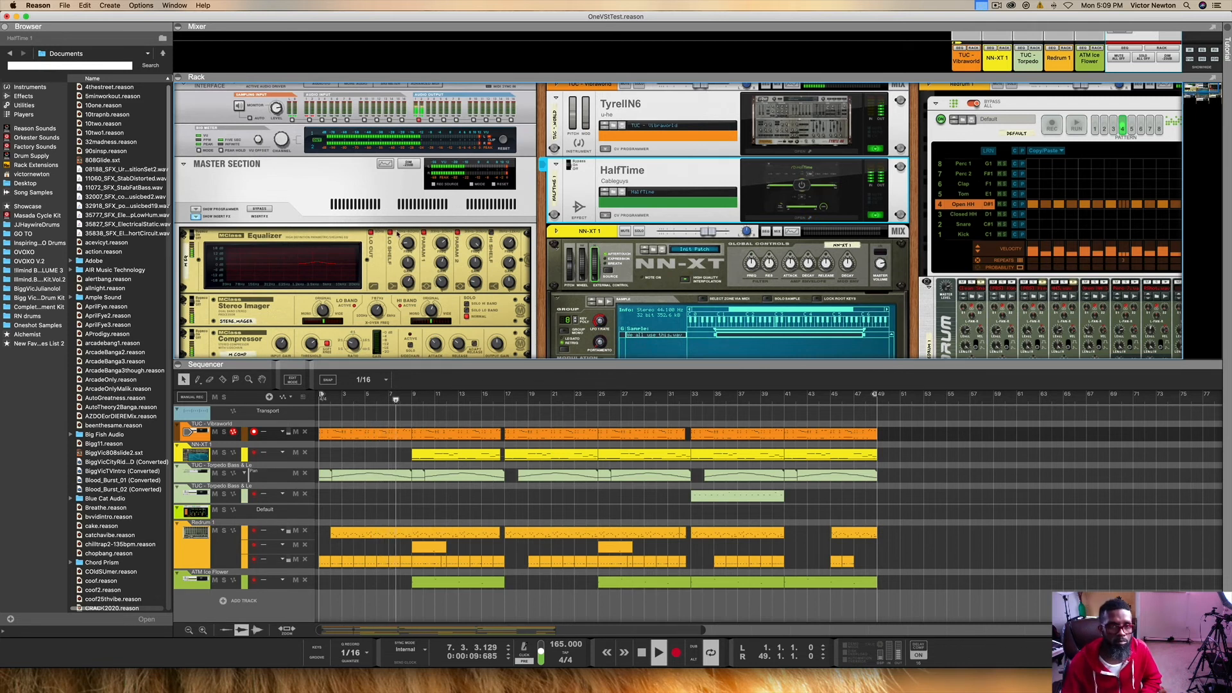
{"action": "scroll", "coordinate": [398, 235], "scroll_direction": "down", "scroll_amount": 3}
{"action": "scroll", "coordinate": [398, 235], "scroll_direction": "down", "scroll_amount": 5}
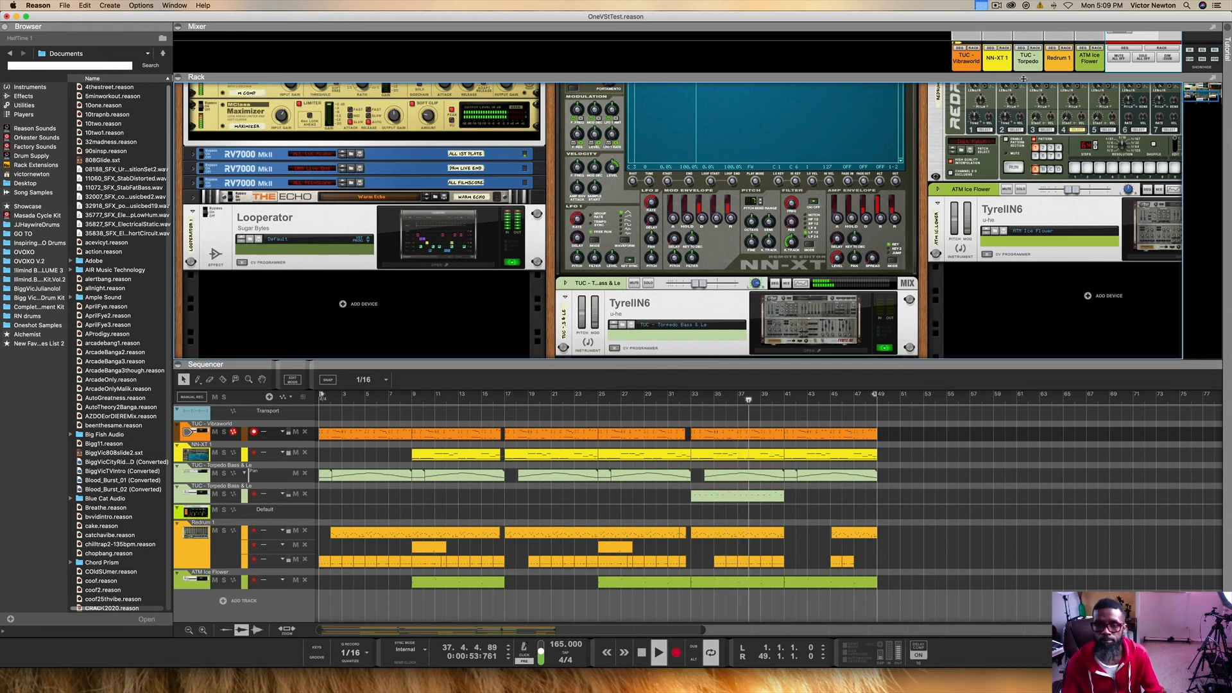
Enlarge the mixer area and lower the Torpedo Bass channel's fader to about -22.13 dB during playback
{"action": "left_click_drag", "start_coordinate": [1024, 78], "coordinate": [1031, 174]}
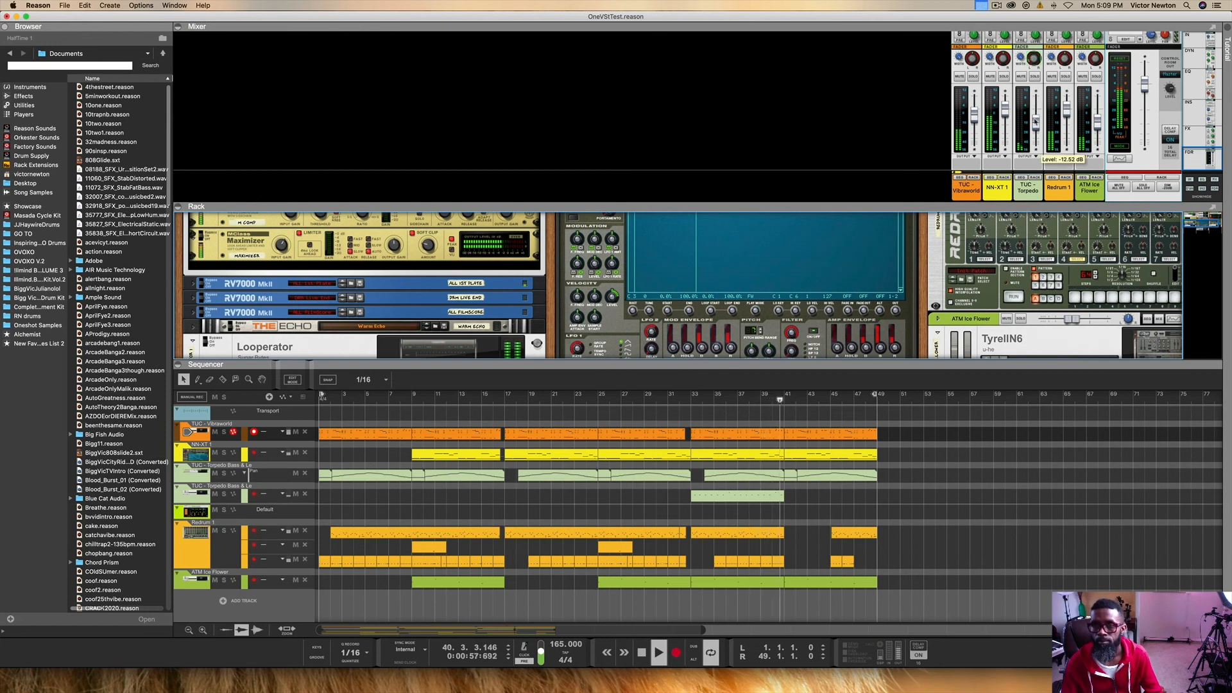
{"action": "left_click_drag", "start_coordinate": [1035, 122], "coordinate": [1034, 136]}
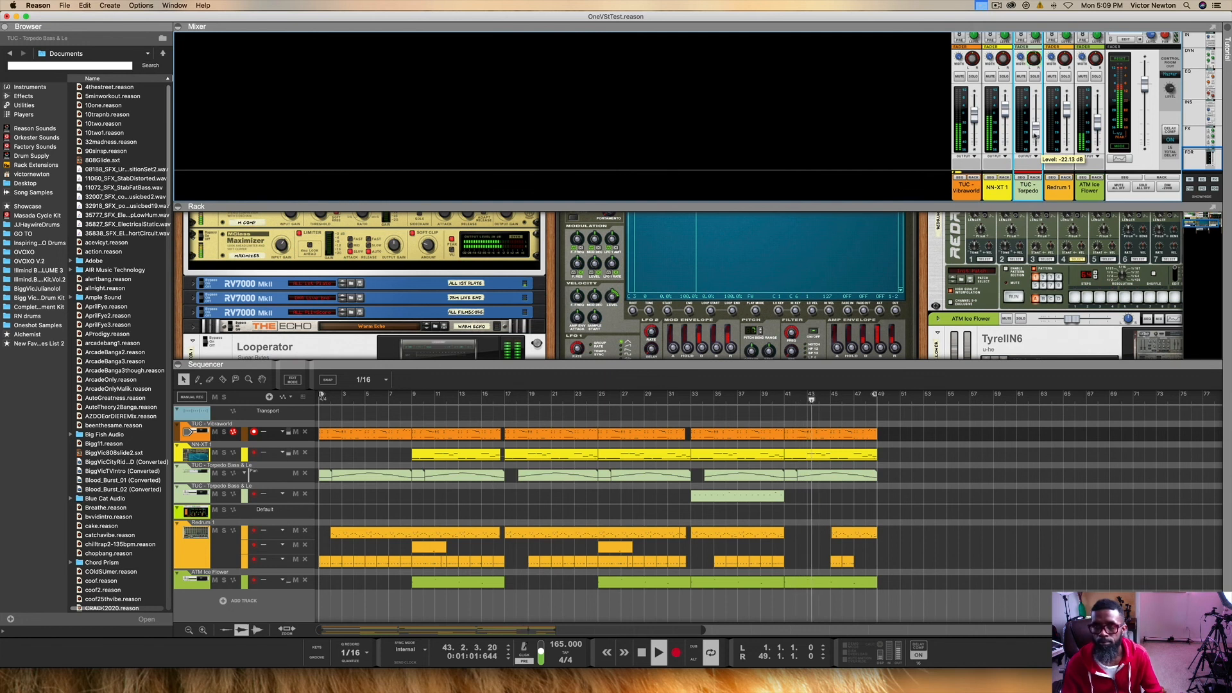